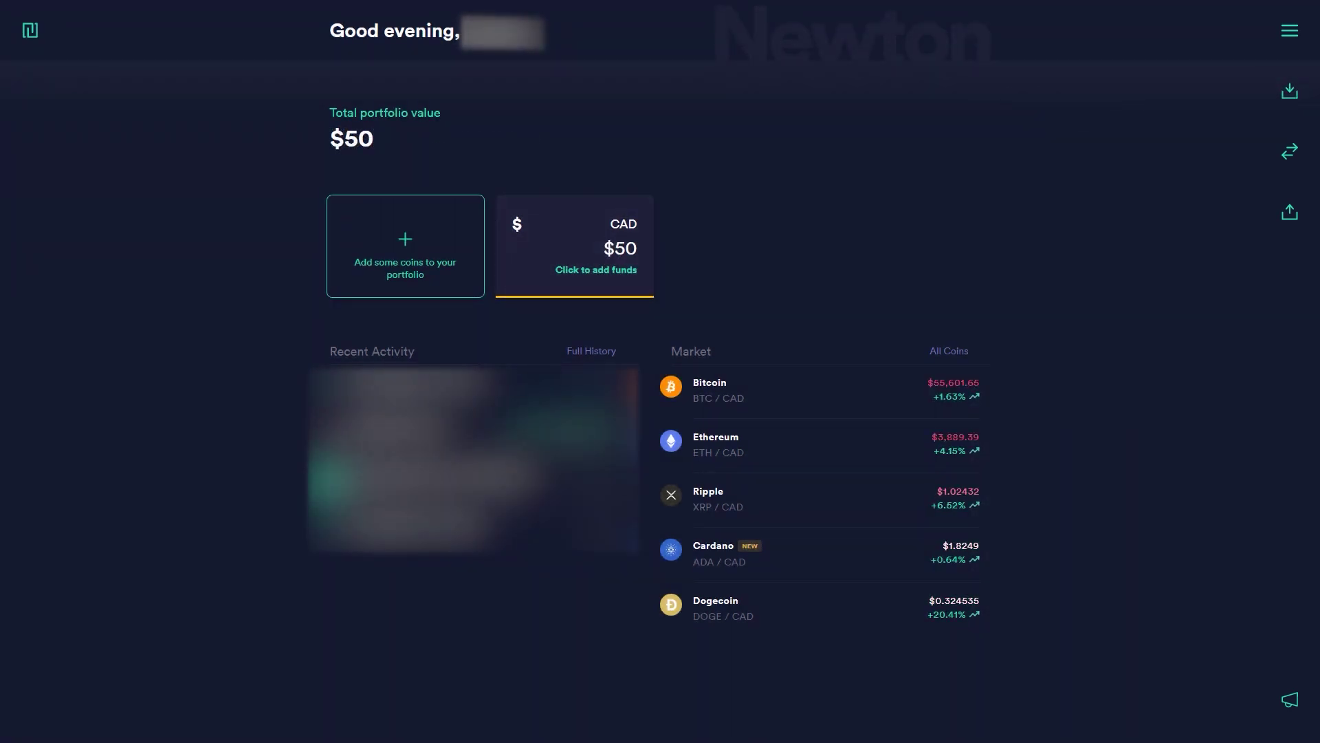
# Trade the maximum available 50 CAD for USDT, confirm the trade and return to the dashboard.
pyautogui.click(405, 245)
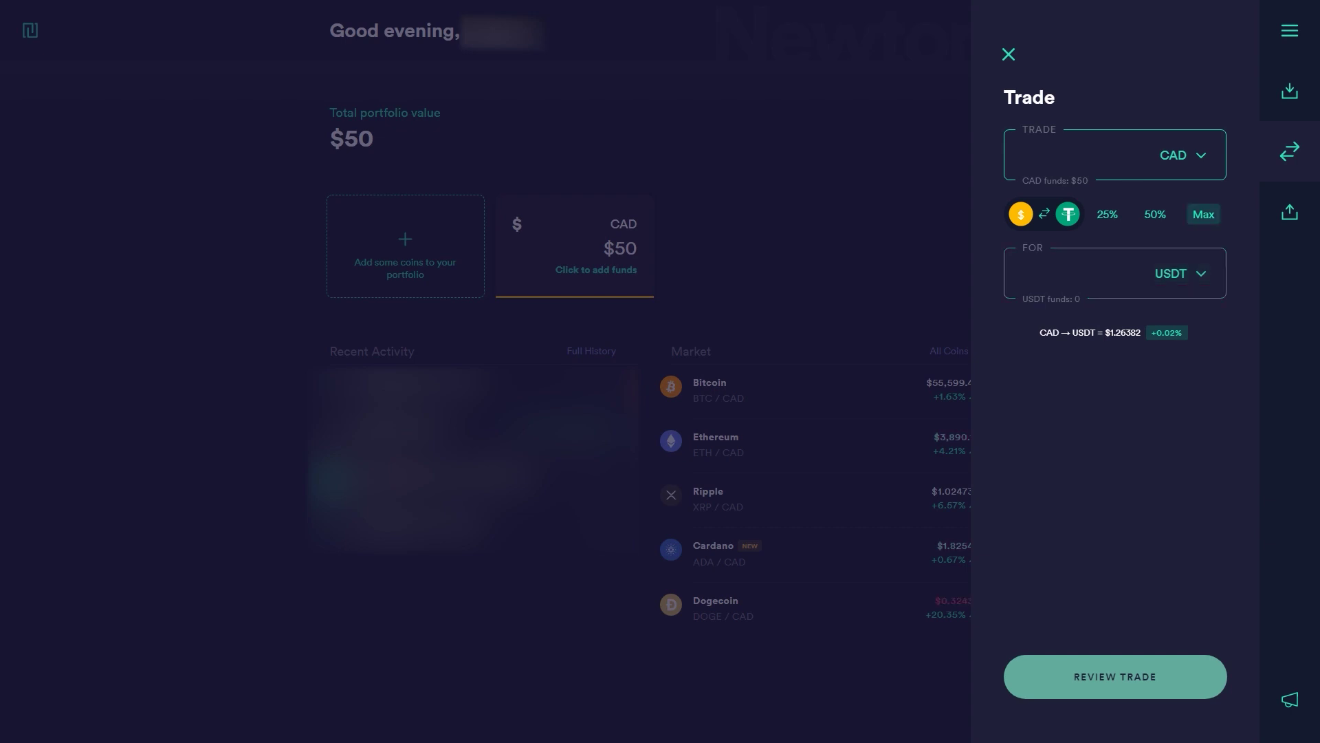
pyautogui.click(1204, 214)
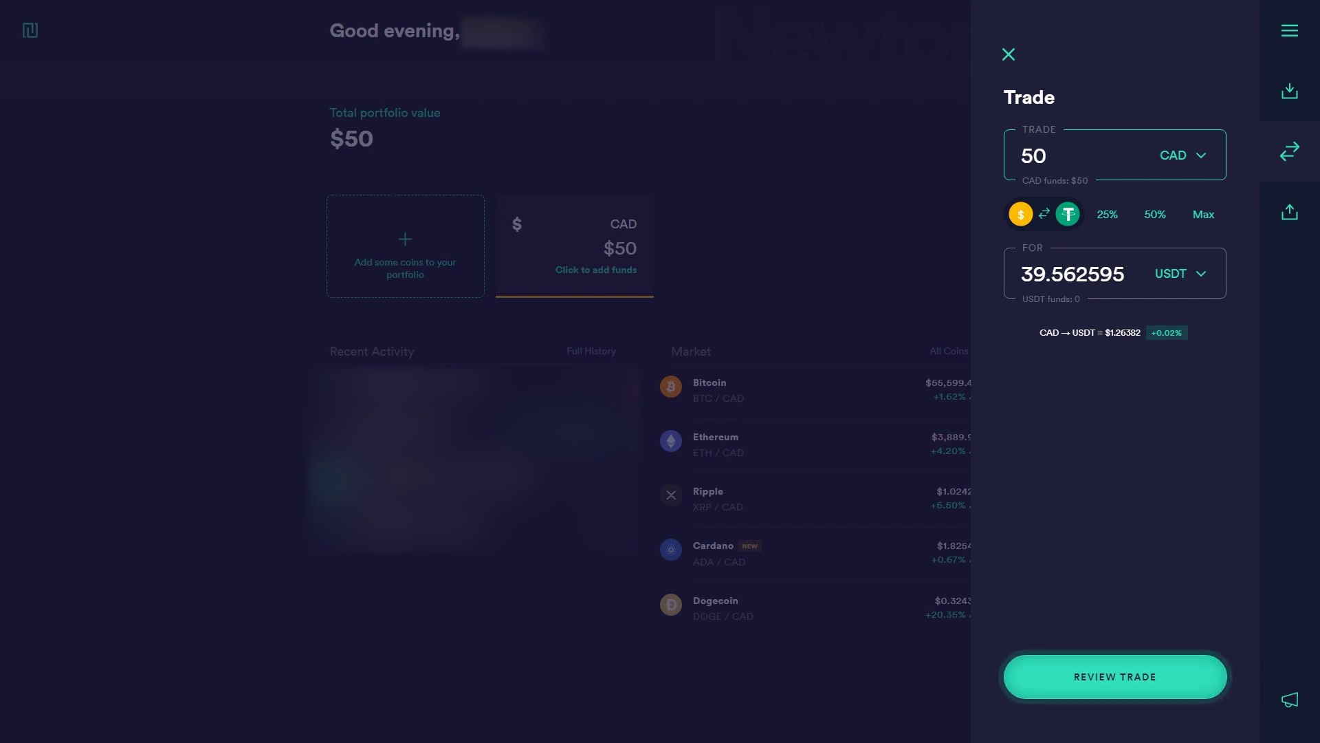
pyautogui.click(1115, 676)
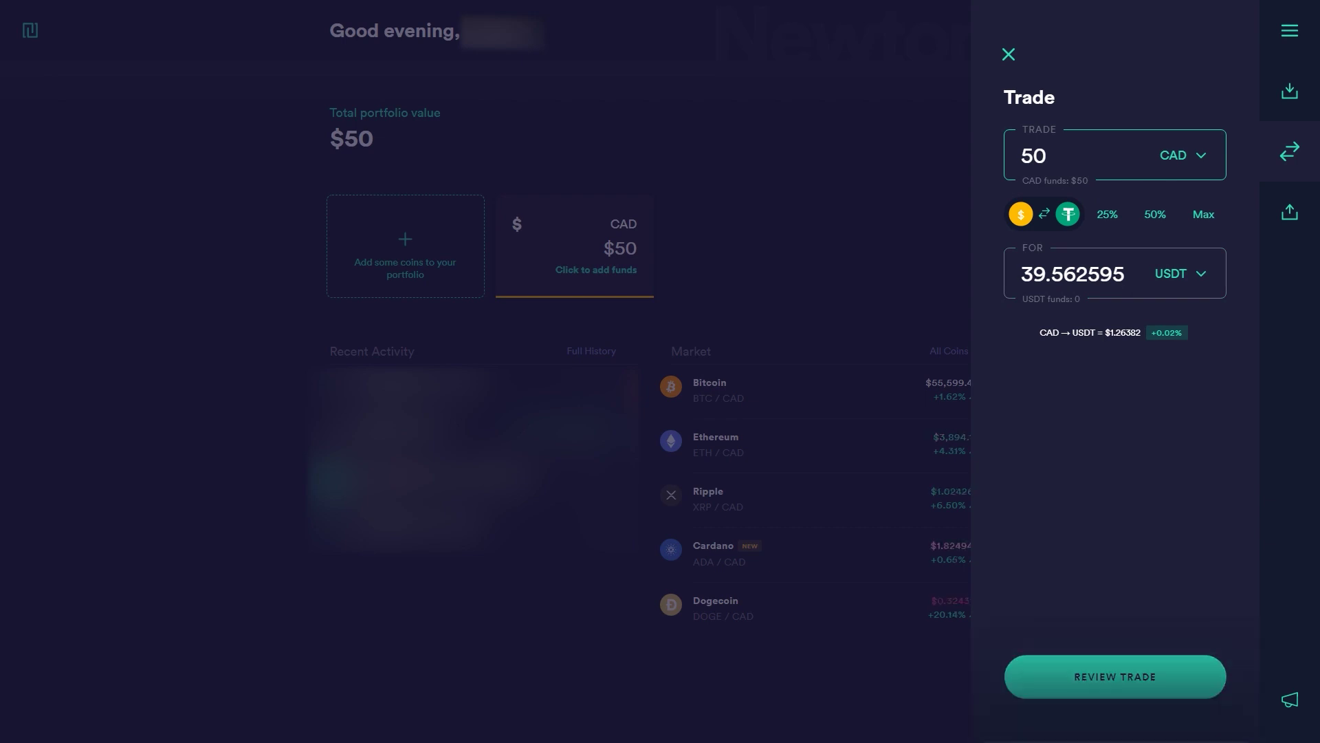
pyautogui.press('Return')
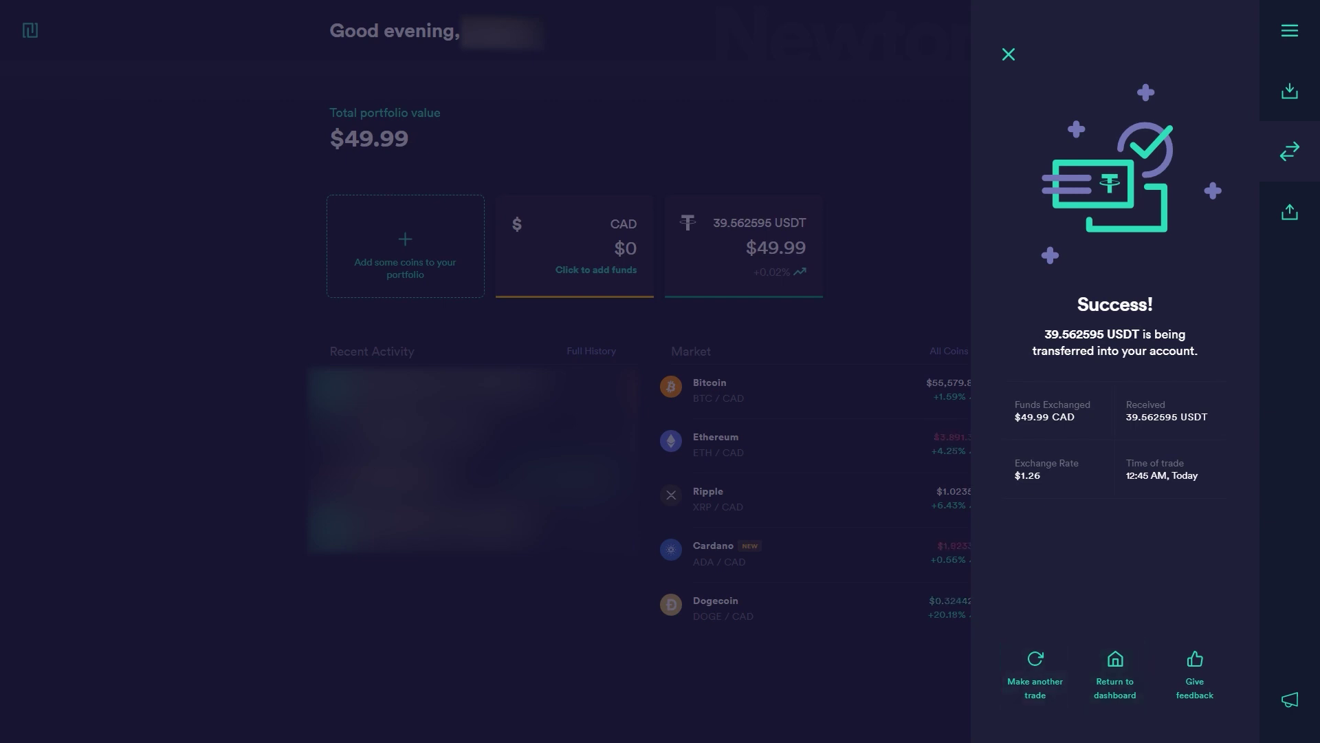
pyautogui.press('Escape')
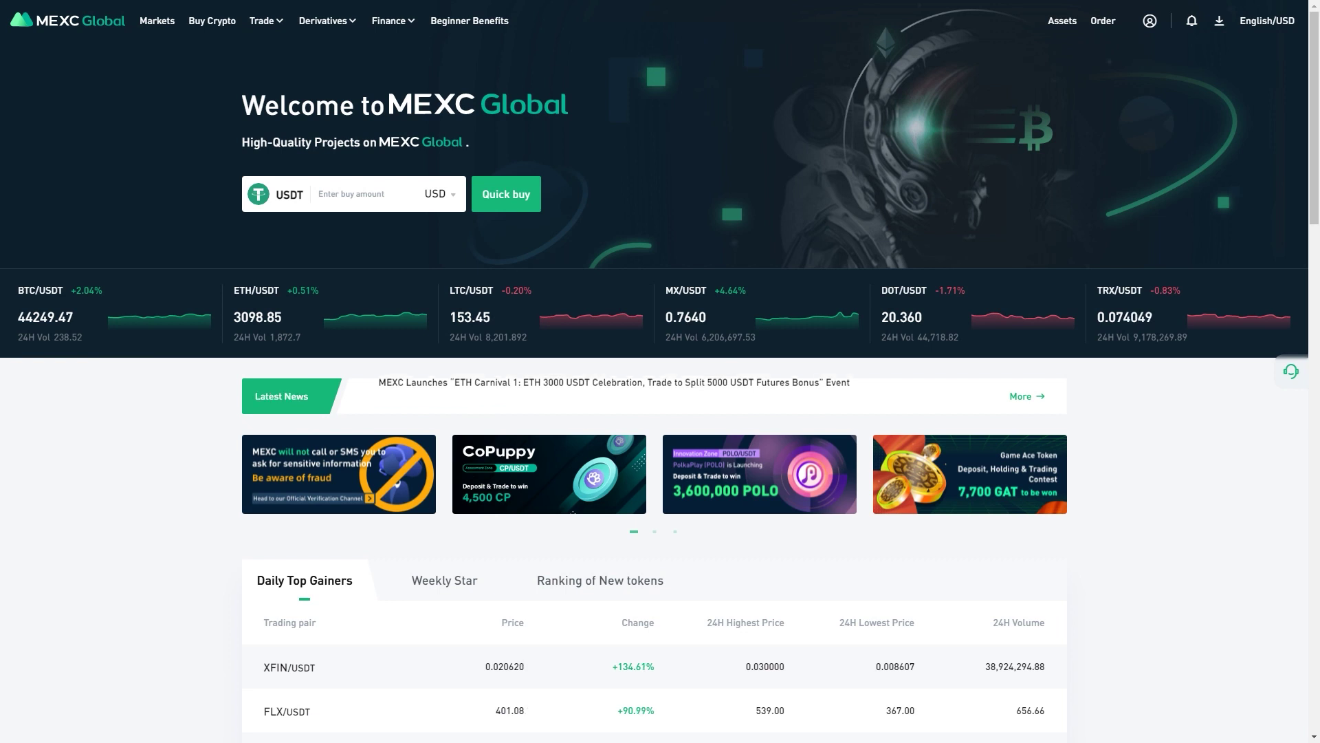
# Switch to MEXC Global, choose ERC-20 as the USDT deposit blockchain in the account assets and accept its deposit risk reminder.
pyautogui.moveTo(1062, 21)
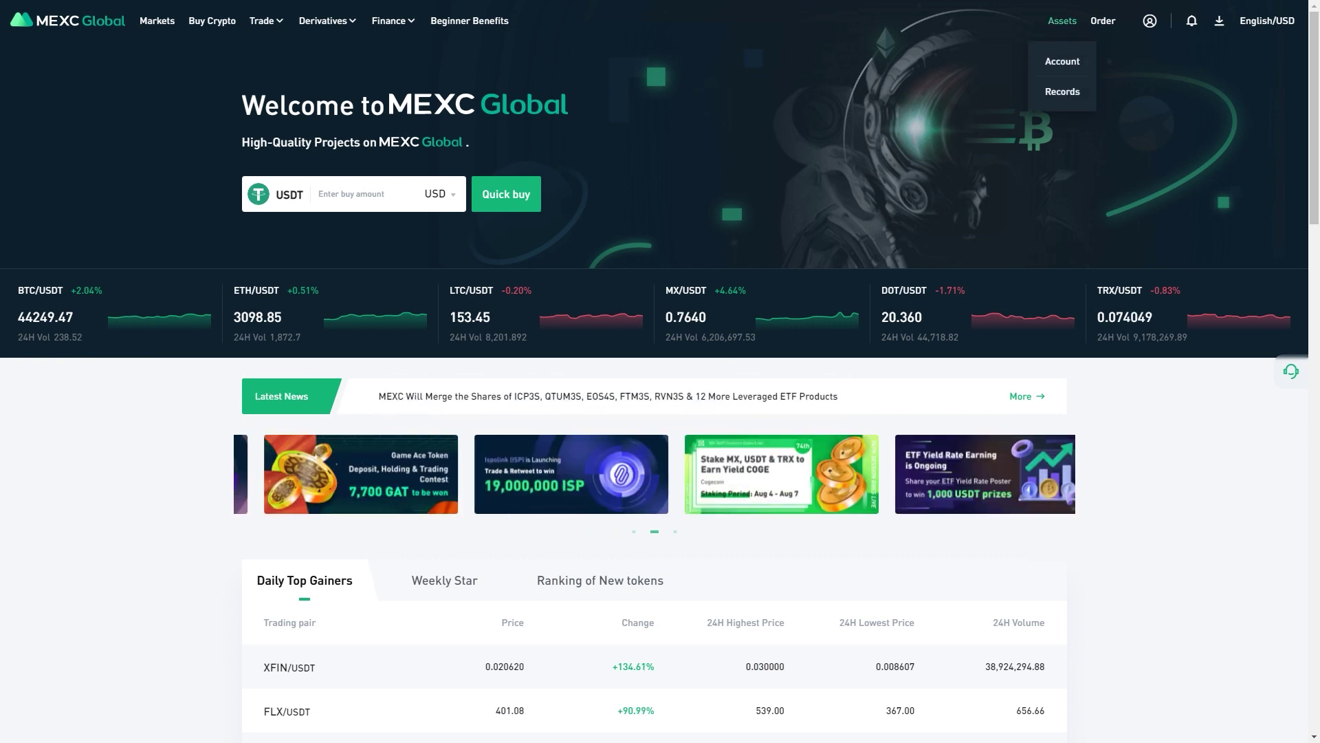
pyautogui.click(1063, 62)
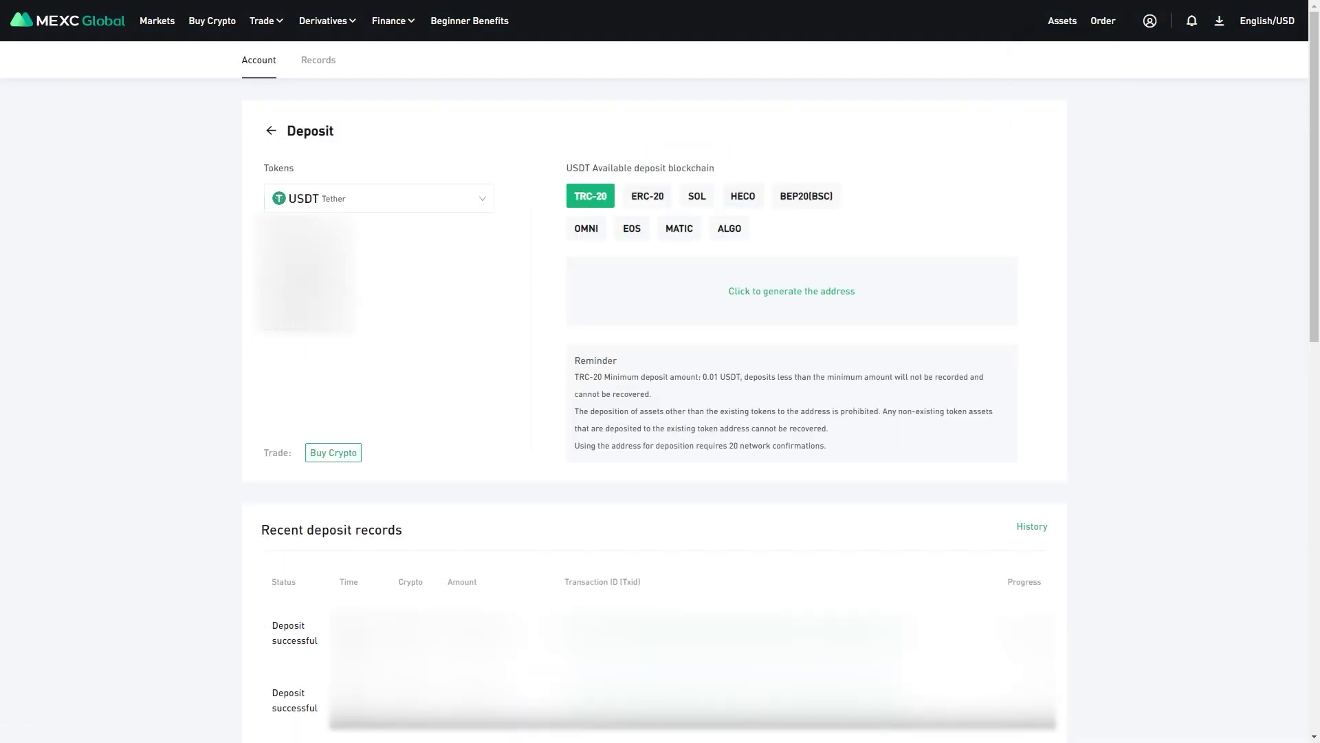
pyautogui.click(647, 196)
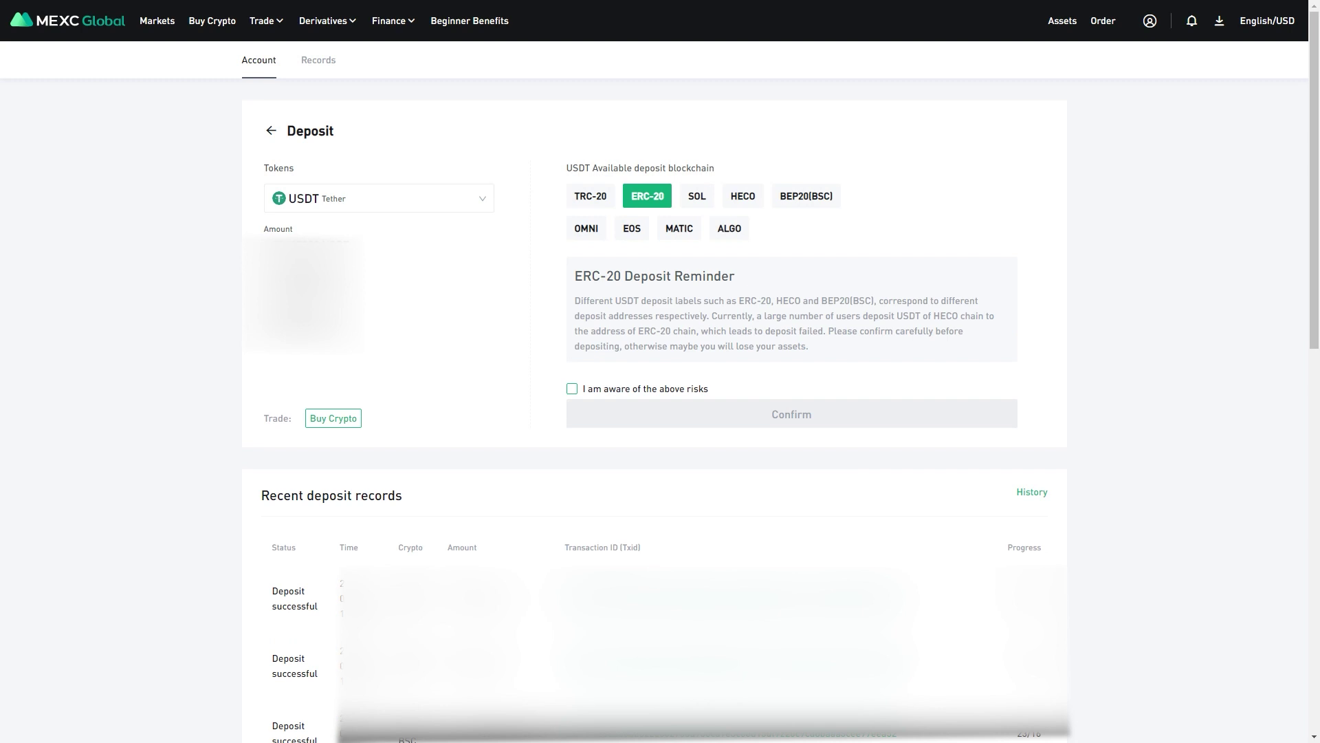
pyautogui.click(571, 389)
pyautogui.click(791, 414)
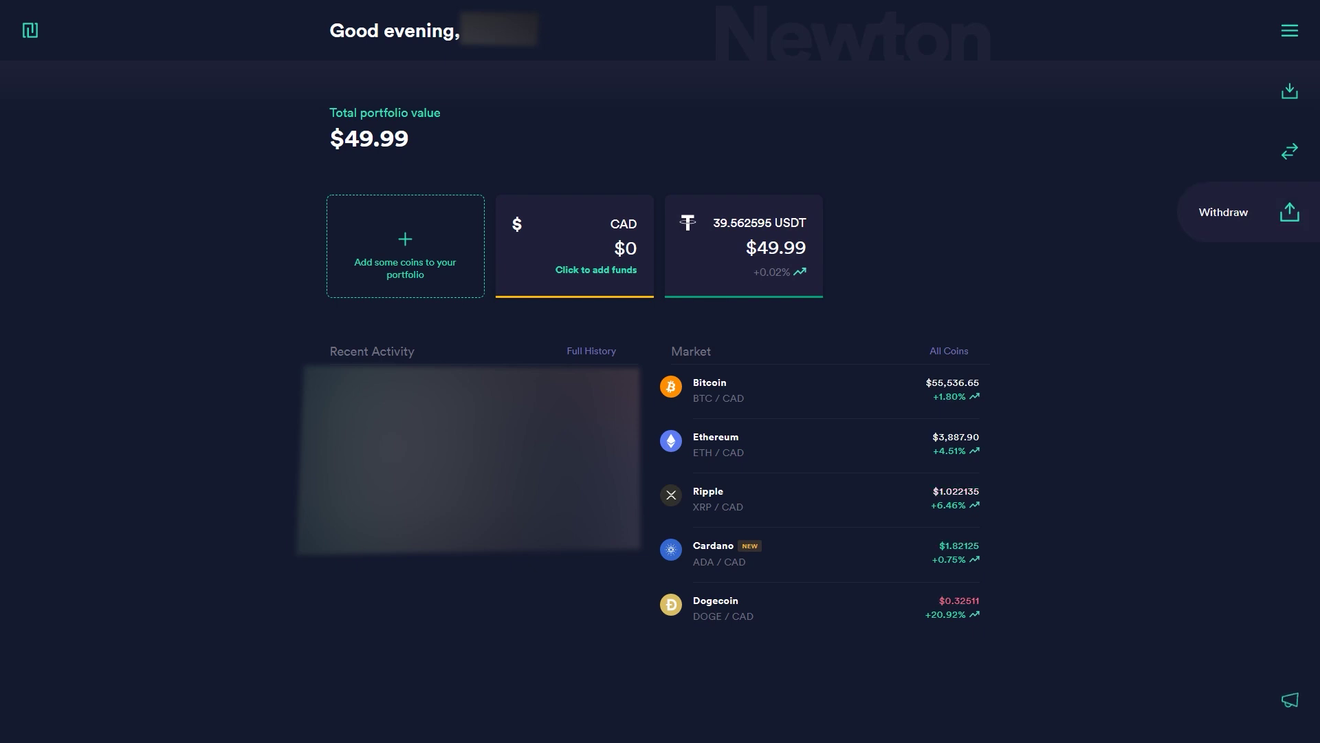
# Switch to Newton and set up a crypto-to-wallet withdrawal of the maximum Tether (USDT) amount to the pasted transfer address.
pyautogui.click(1290, 211)
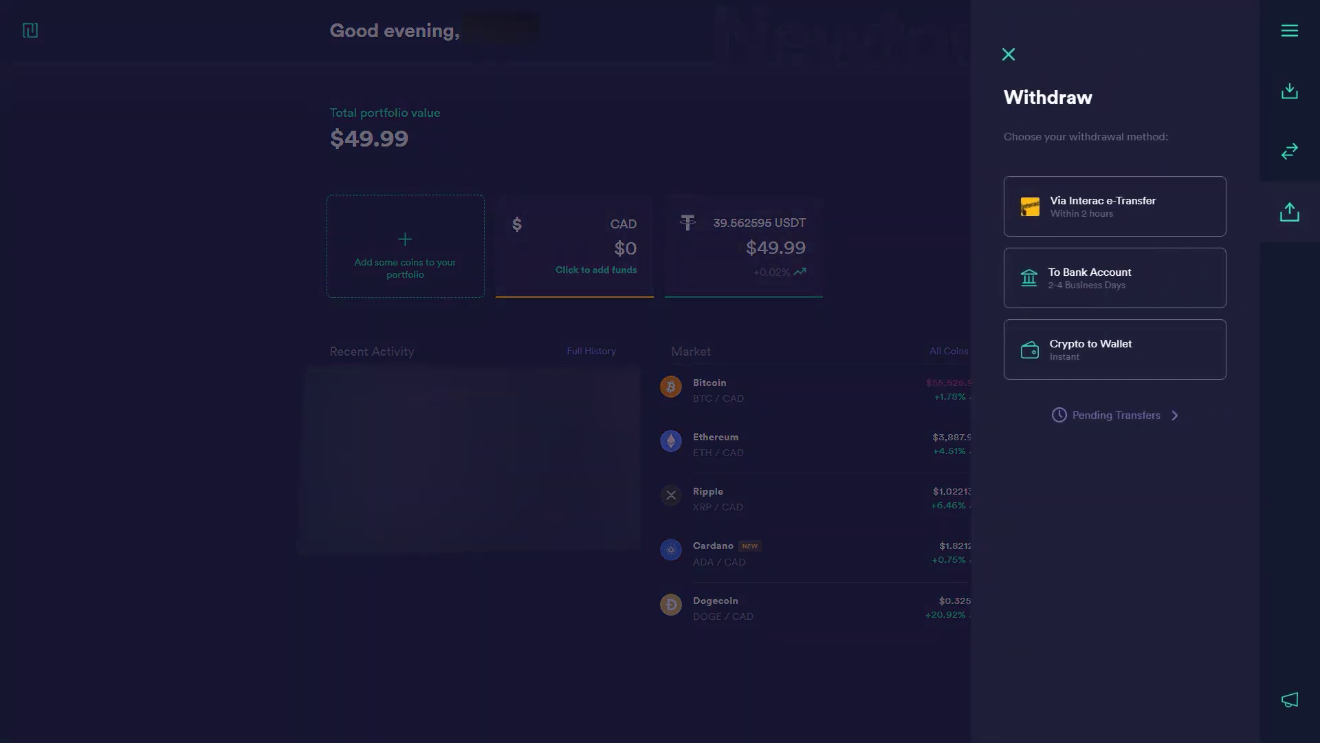
pyautogui.click(1115, 349)
pyautogui.click(1183, 172)
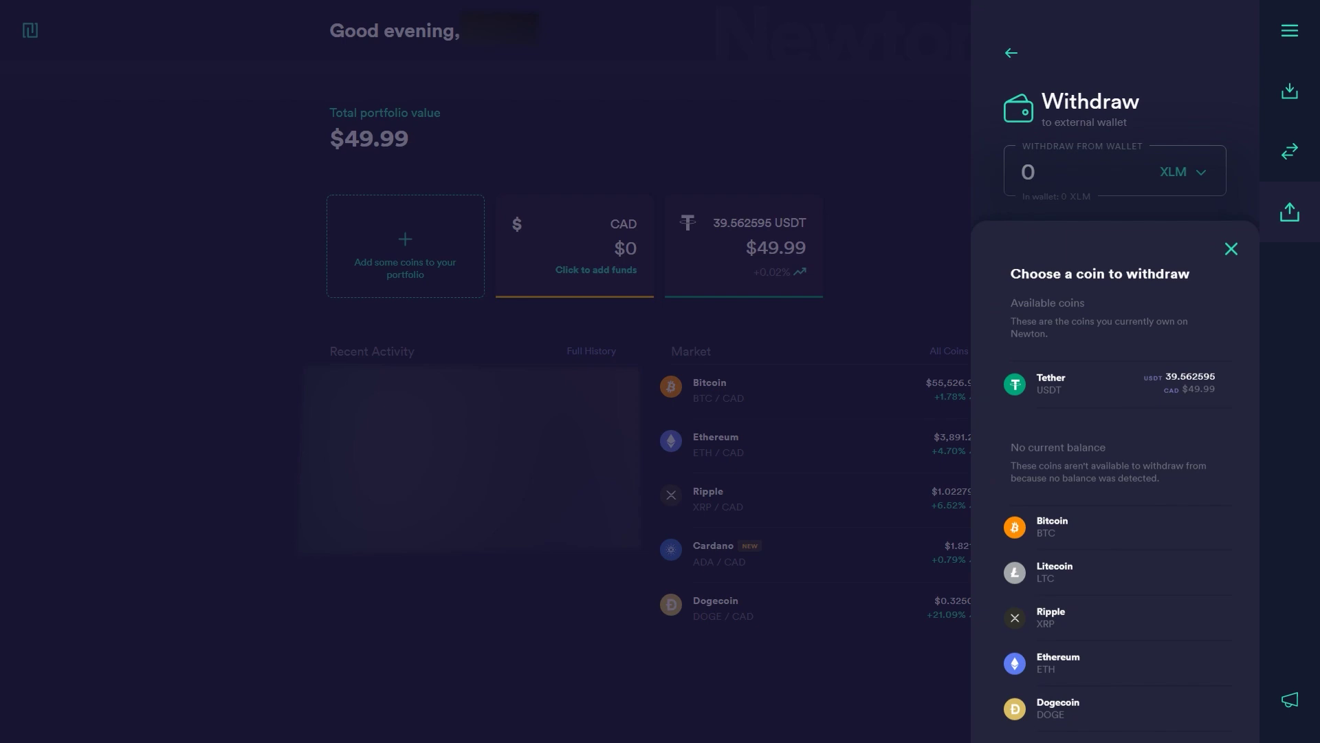
pyautogui.click(1110, 386)
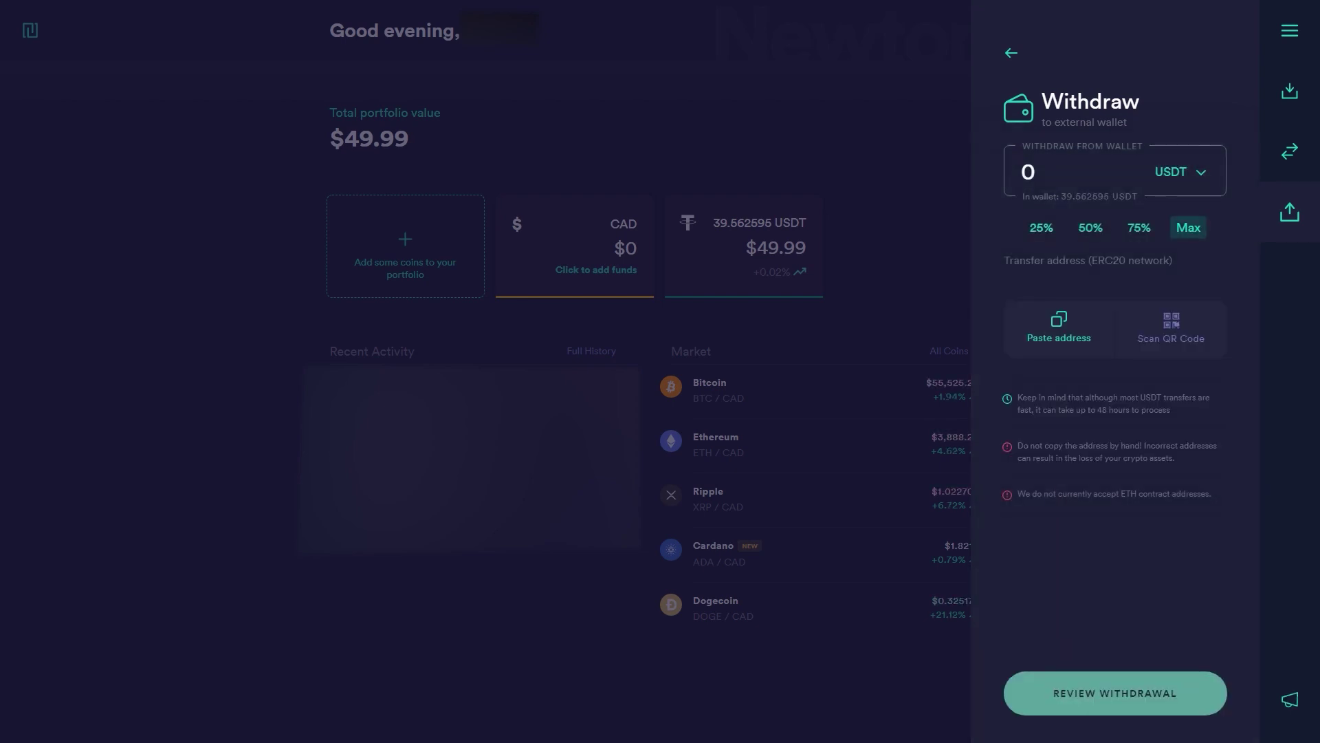
pyautogui.click(1059, 328)
pyautogui.click(1188, 227)
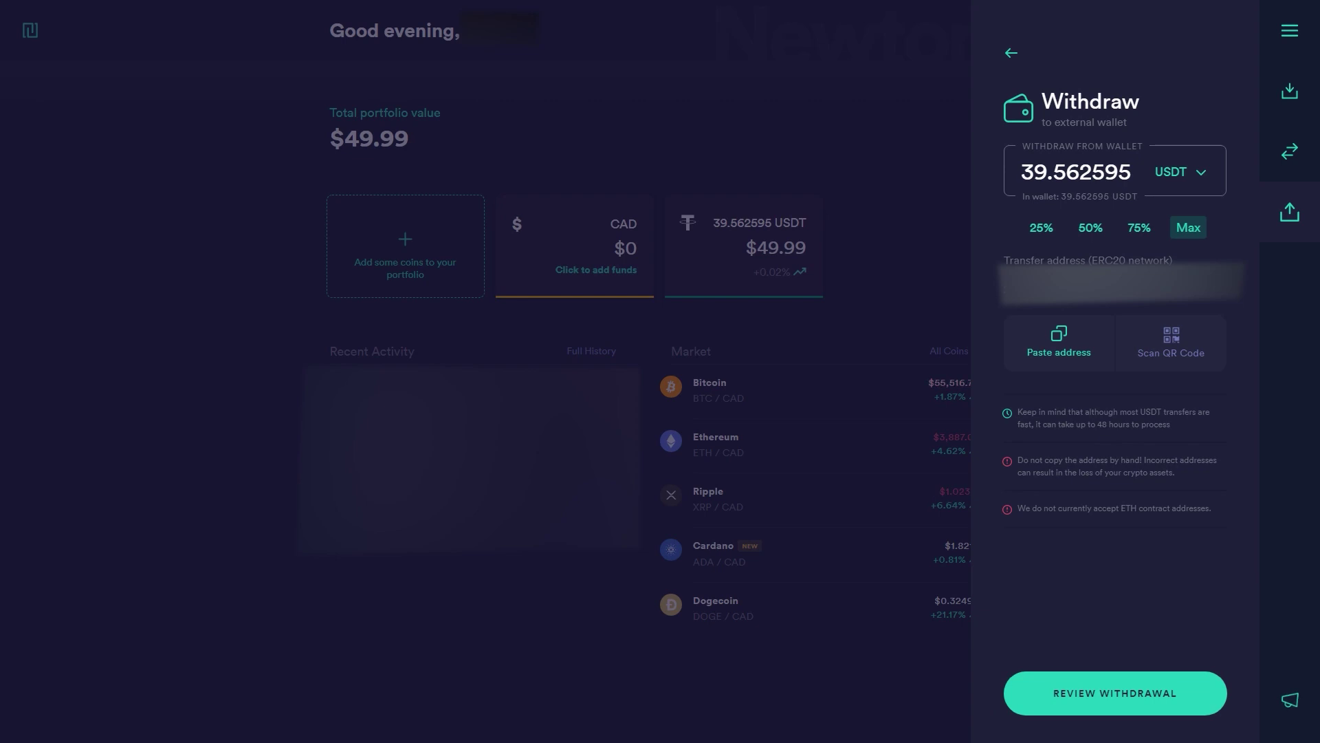
# Change the withdrawal amount to 10.562595 USDT.
pyautogui.click(1043, 172)
pyautogui.press('BackSpace')
pyautogui.press('BackSpace')
pyautogui.write('10')
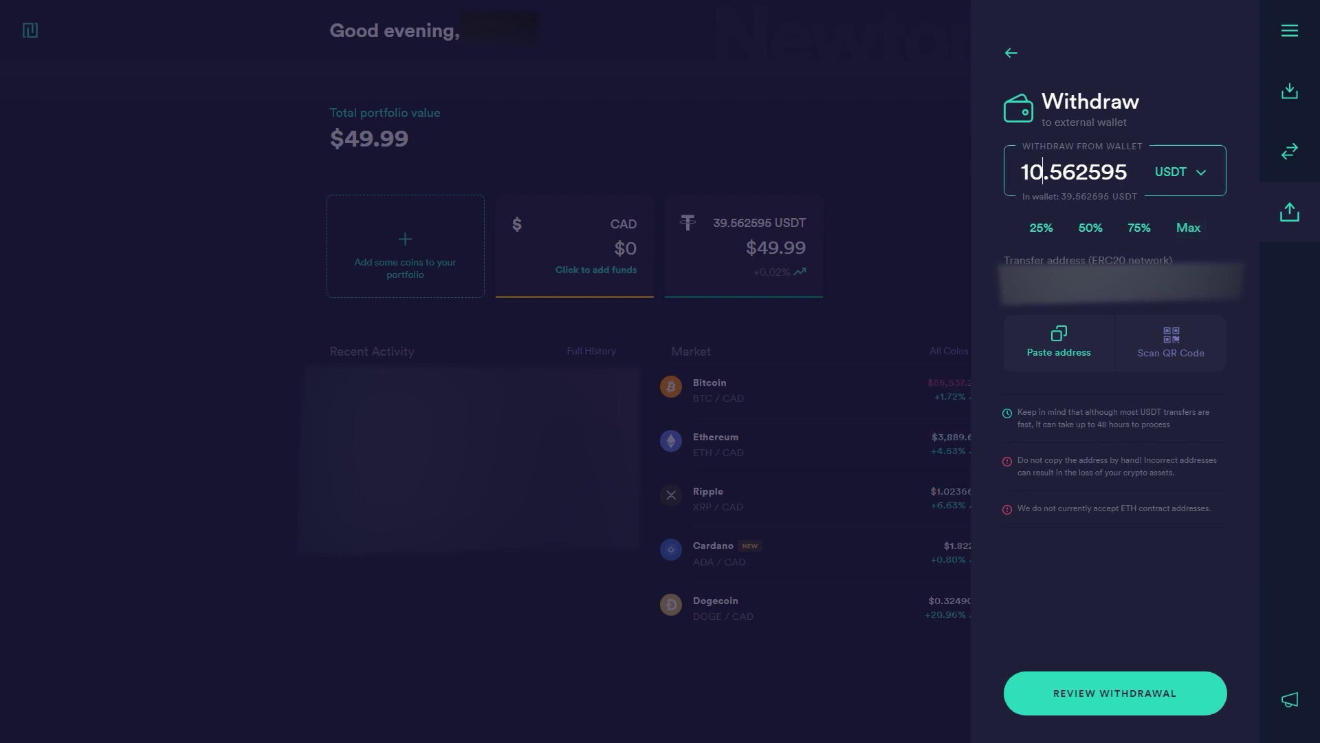
# Set the withdrawal to the maximum USDT amount and review its fee details.
pyautogui.click(1188, 227)
pyautogui.click(1115, 693)
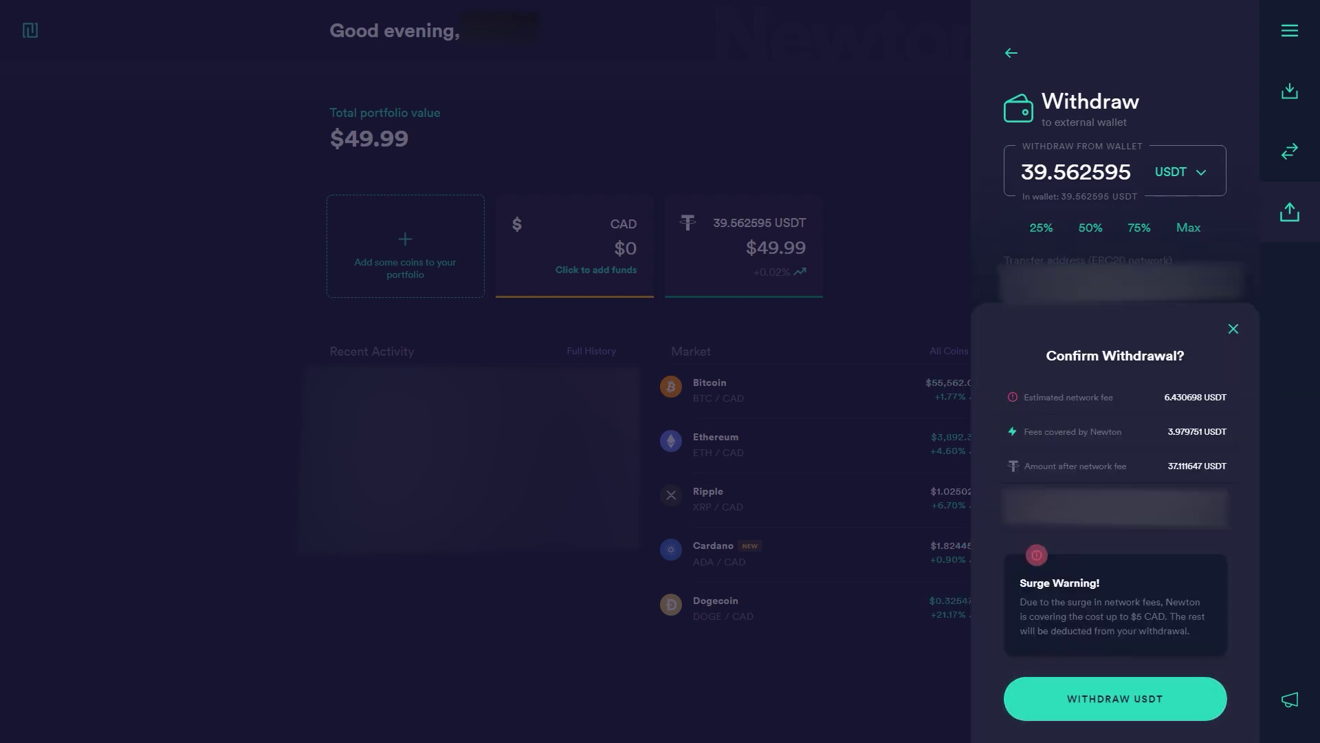
pyautogui.moveTo(1024, 431)
pyautogui.mouseDown()
pyautogui.moveTo(1227, 431)
pyautogui.moveTo(1018, 431)
pyautogui.mouseUp()
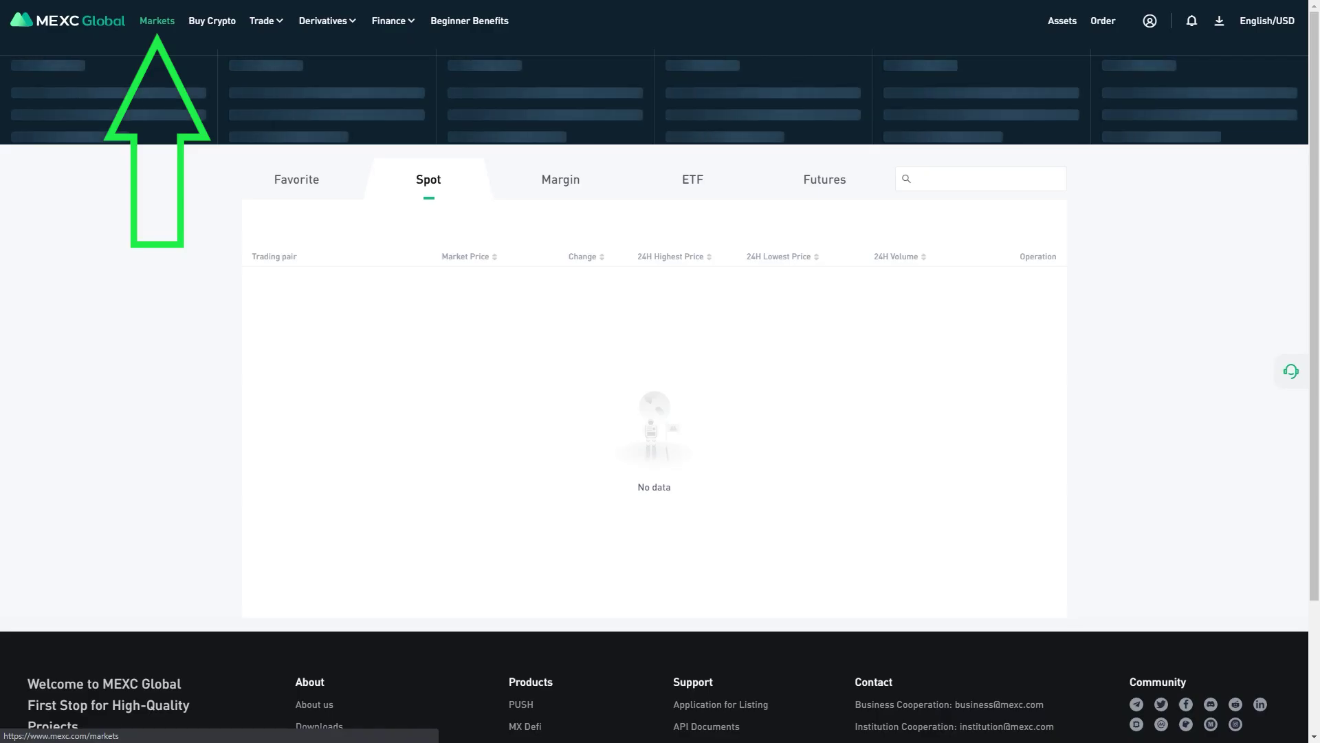
# Switch to MEXC Global and search the spot markets for dpr.
pyautogui.click(984, 179)
pyautogui.write('dpr')
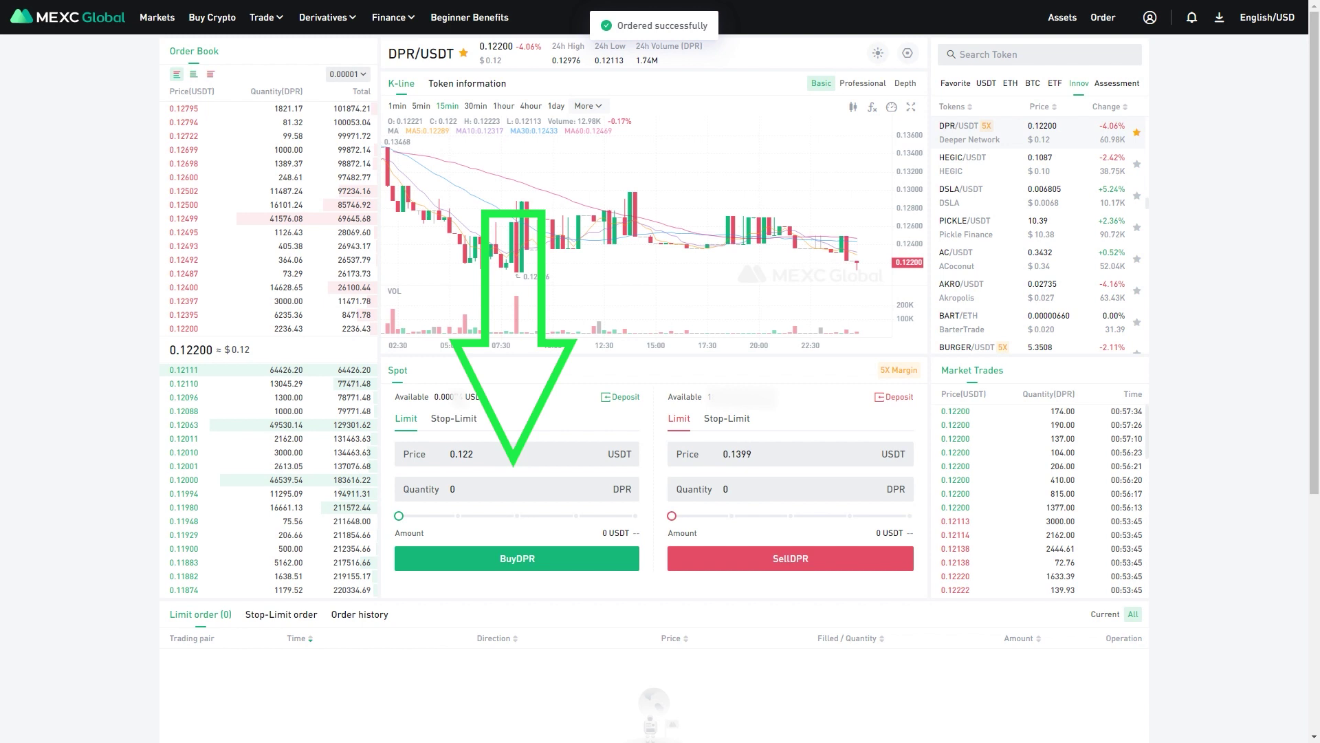
# Open the account assets, show all tokens in the spot account and sort them by available balance.
pyautogui.click(1063, 17)
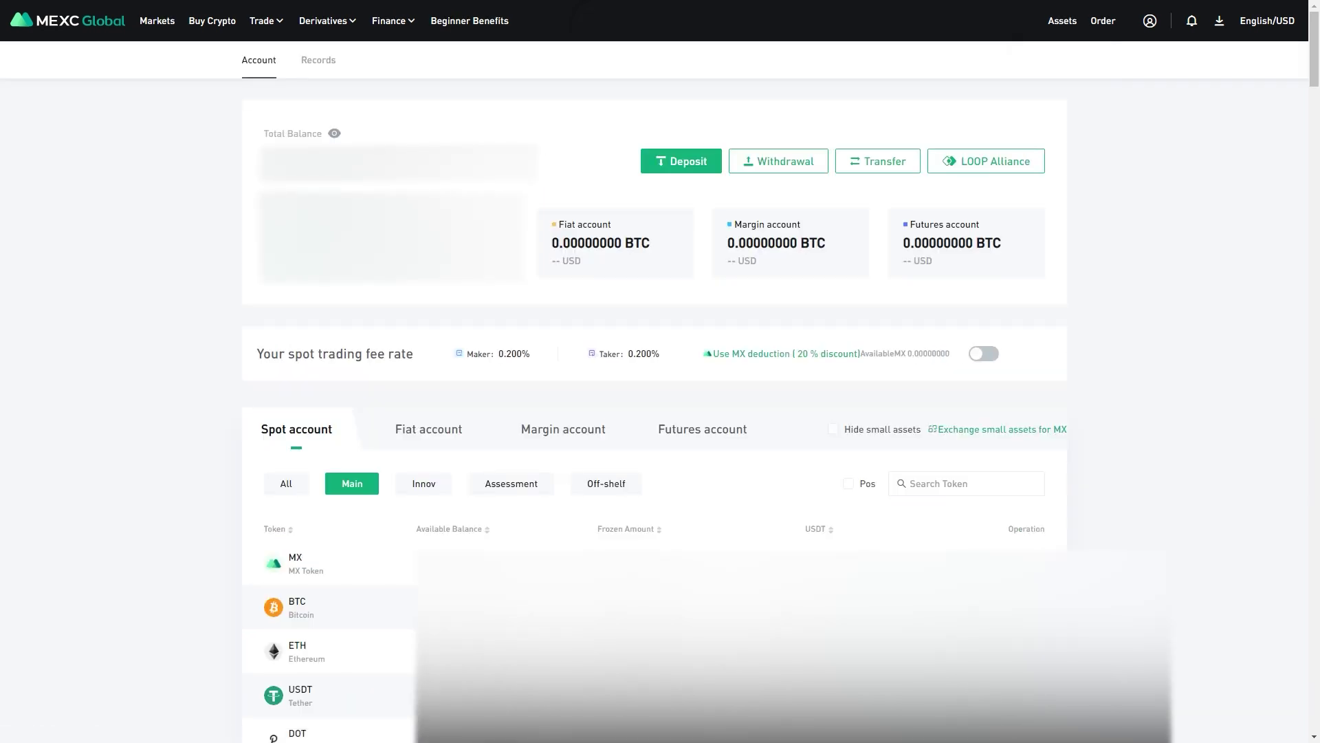
pyautogui.click(286, 483)
pyautogui.scroll(-2, 654, 372)
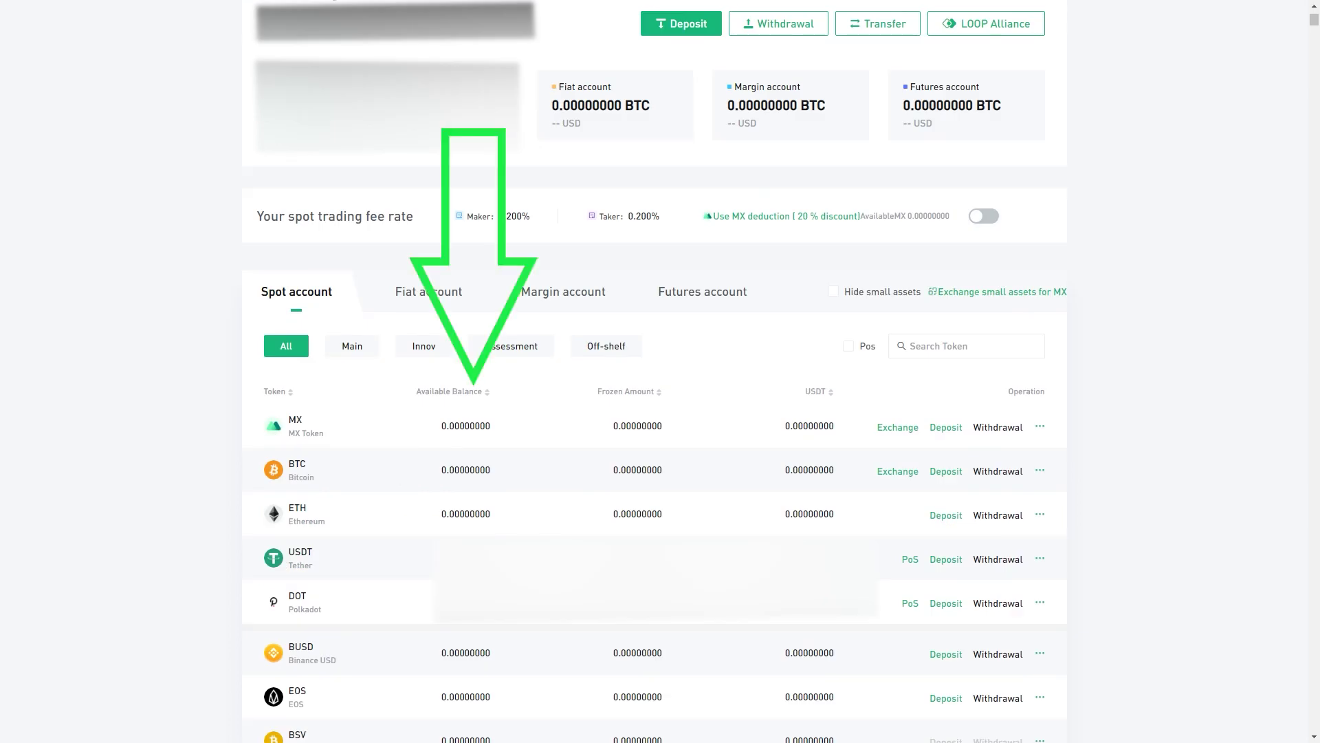
pyautogui.click(487, 391)
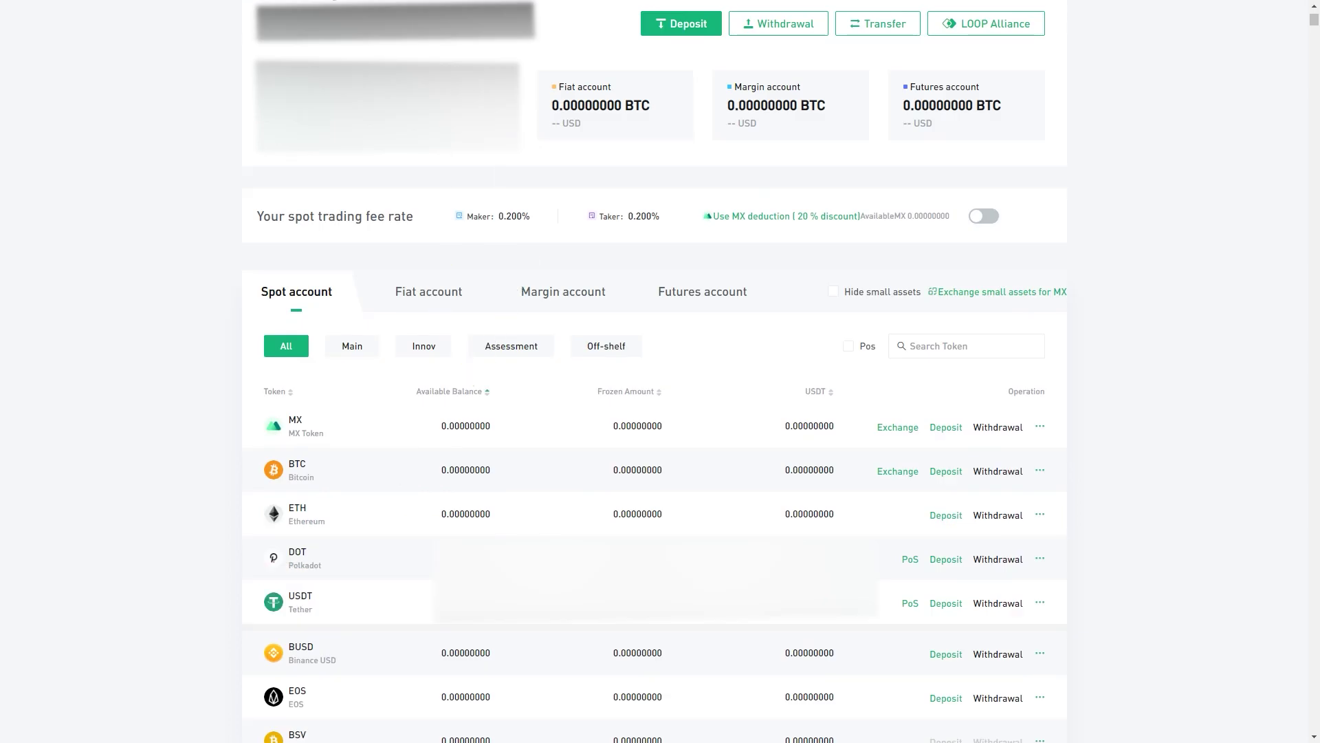
pyautogui.scroll(-4, 660, 371)
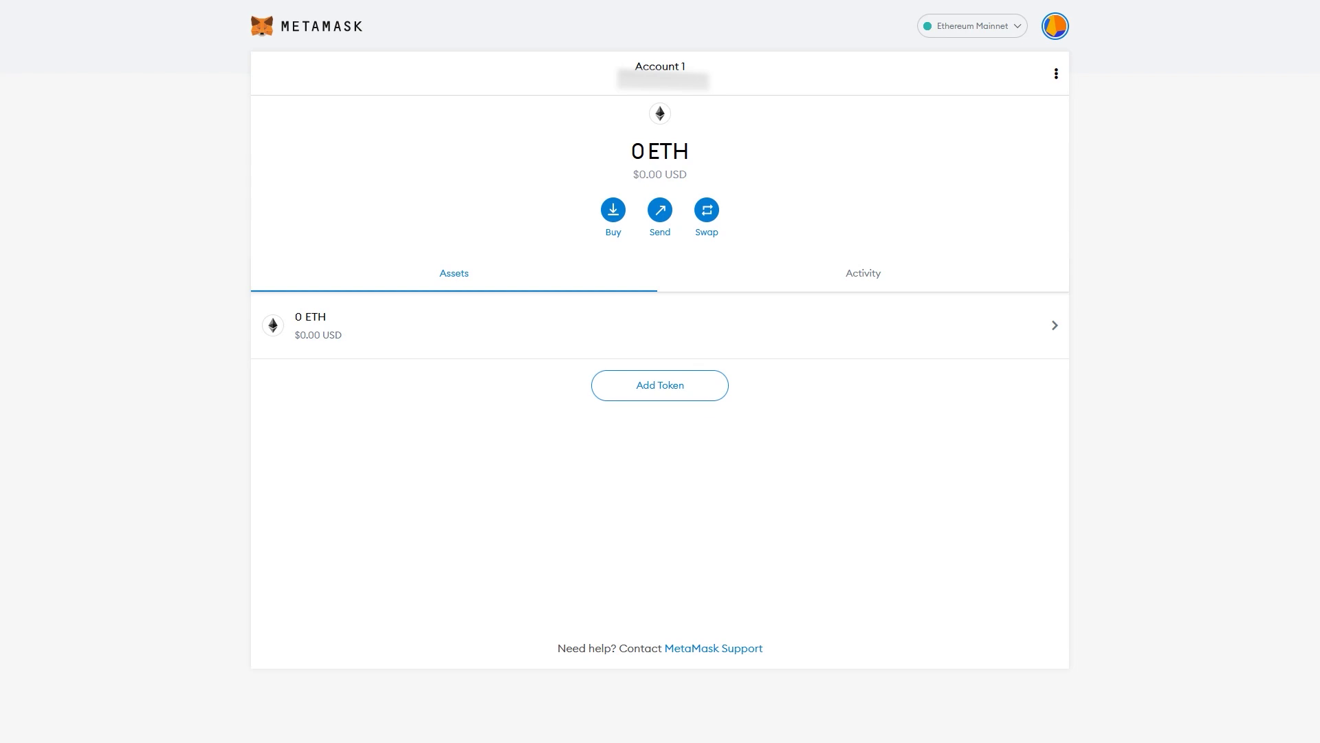
# Switch to MetaMask, view the hardware wallet connection options and return to Account 1.
pyautogui.click(1055, 26)
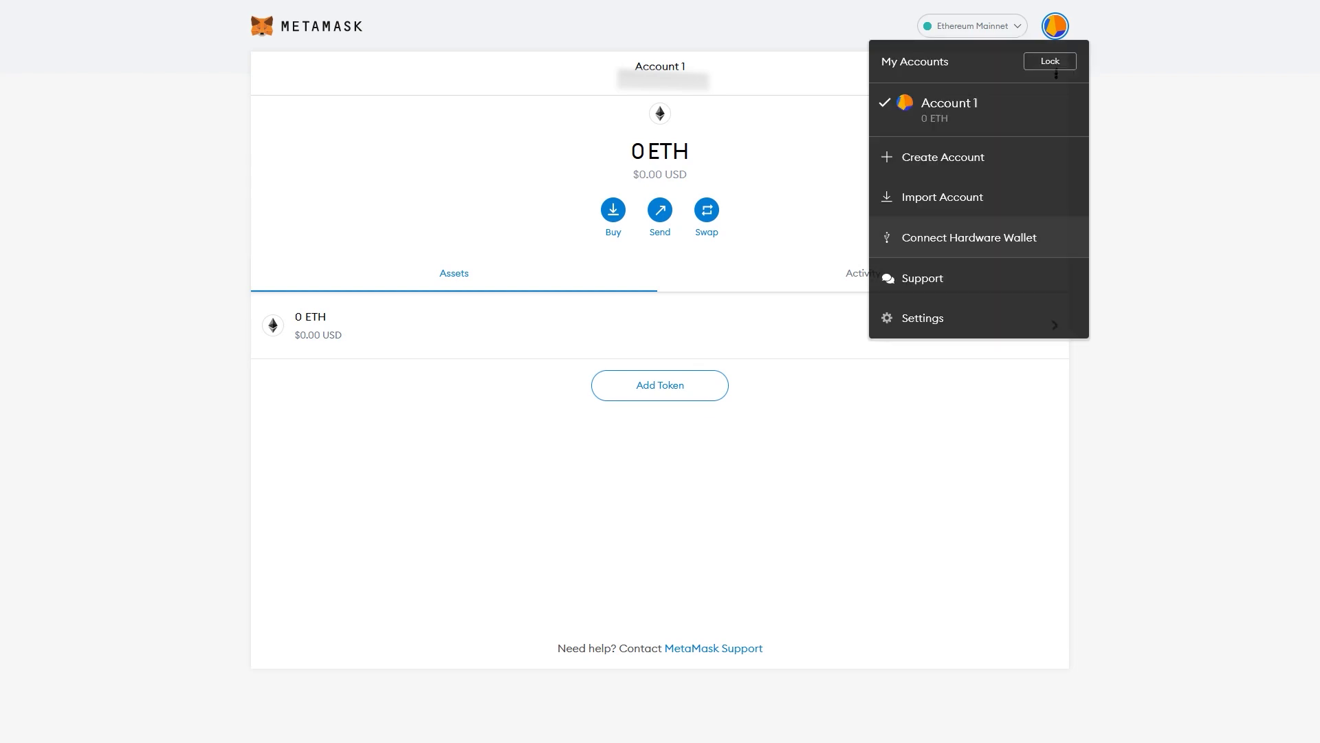
pyautogui.click(969, 237)
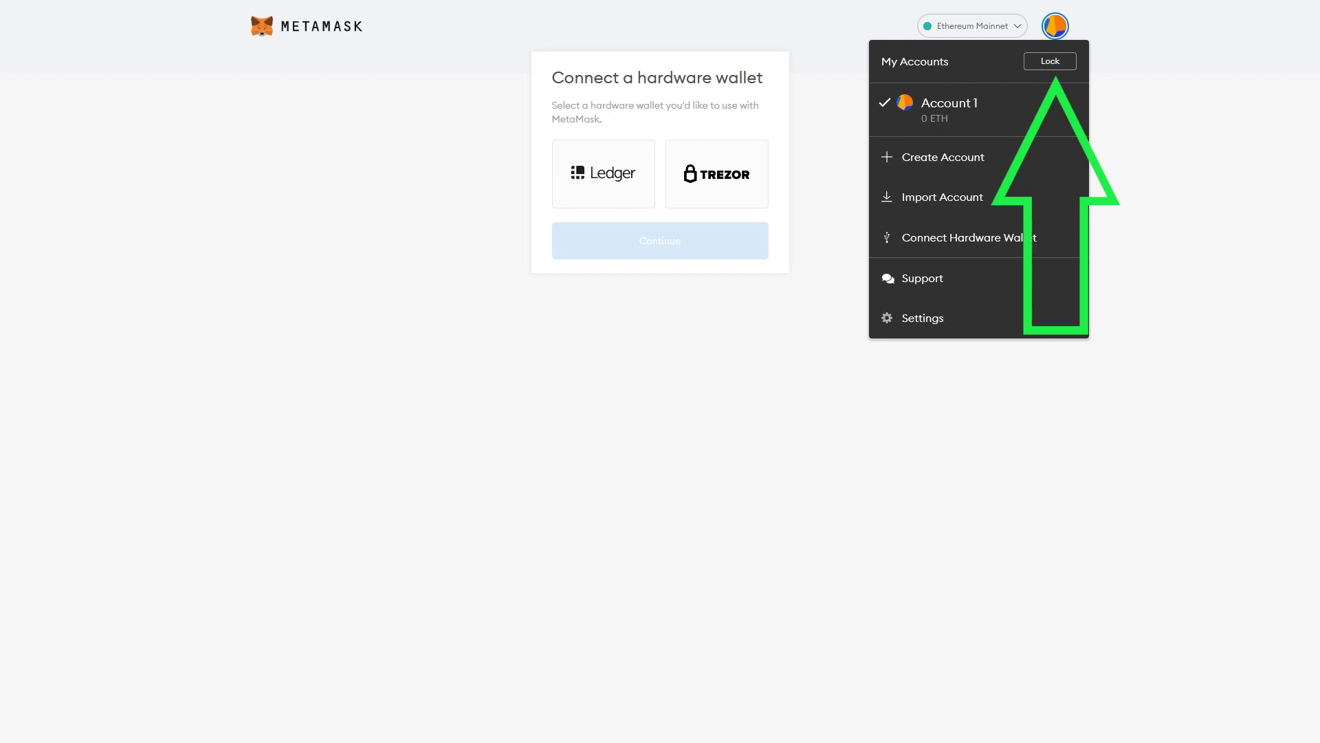
pyautogui.press('Escape')
pyautogui.click(979, 110)
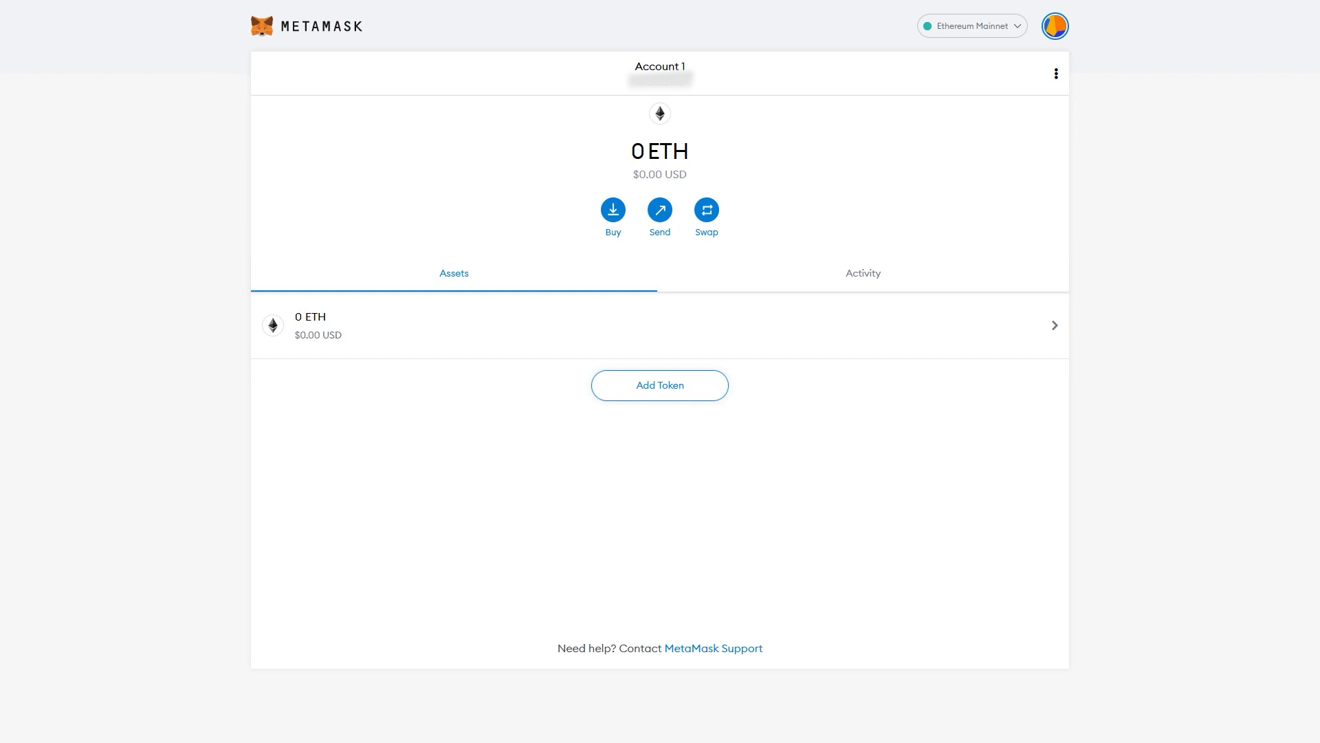
# Add DPR as a custom token to the wallet using its copied token contract address.
pyautogui.click(659, 385)
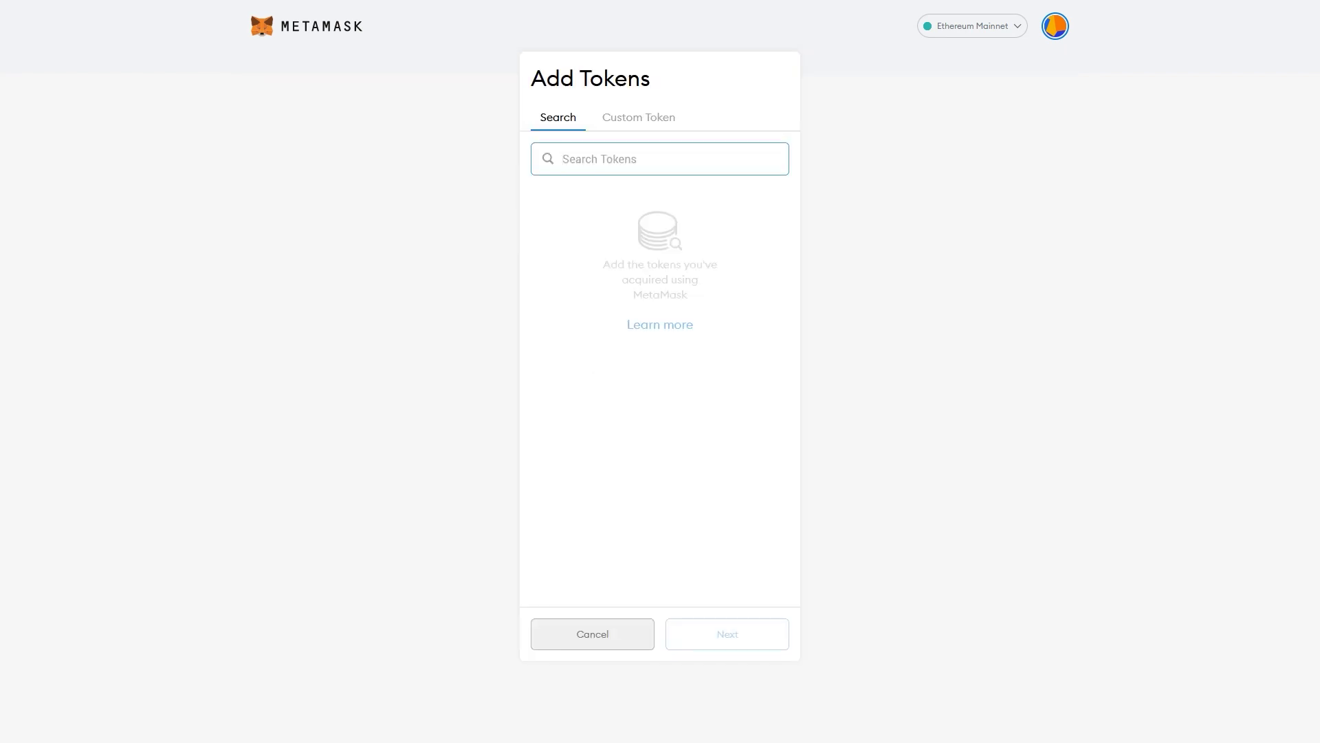
pyautogui.click(639, 117)
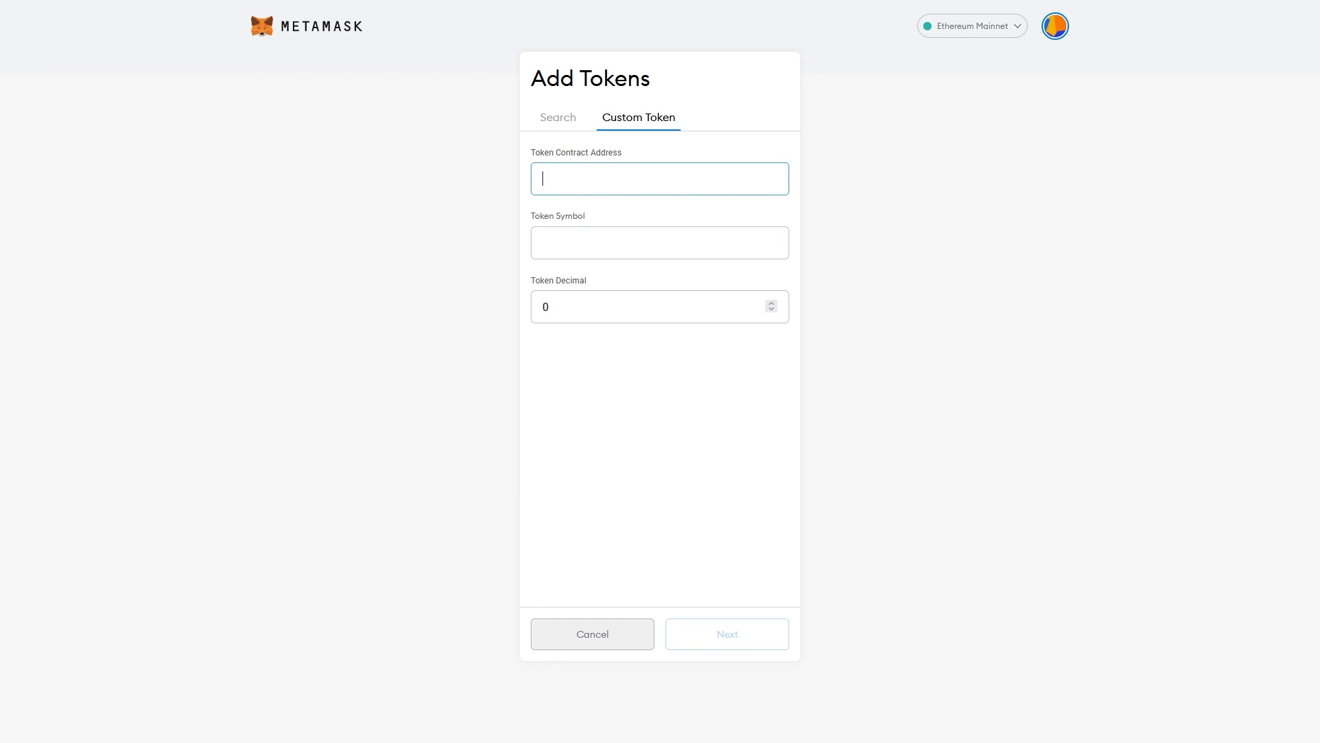
pyautogui.hotkey('ctrl', 'v')
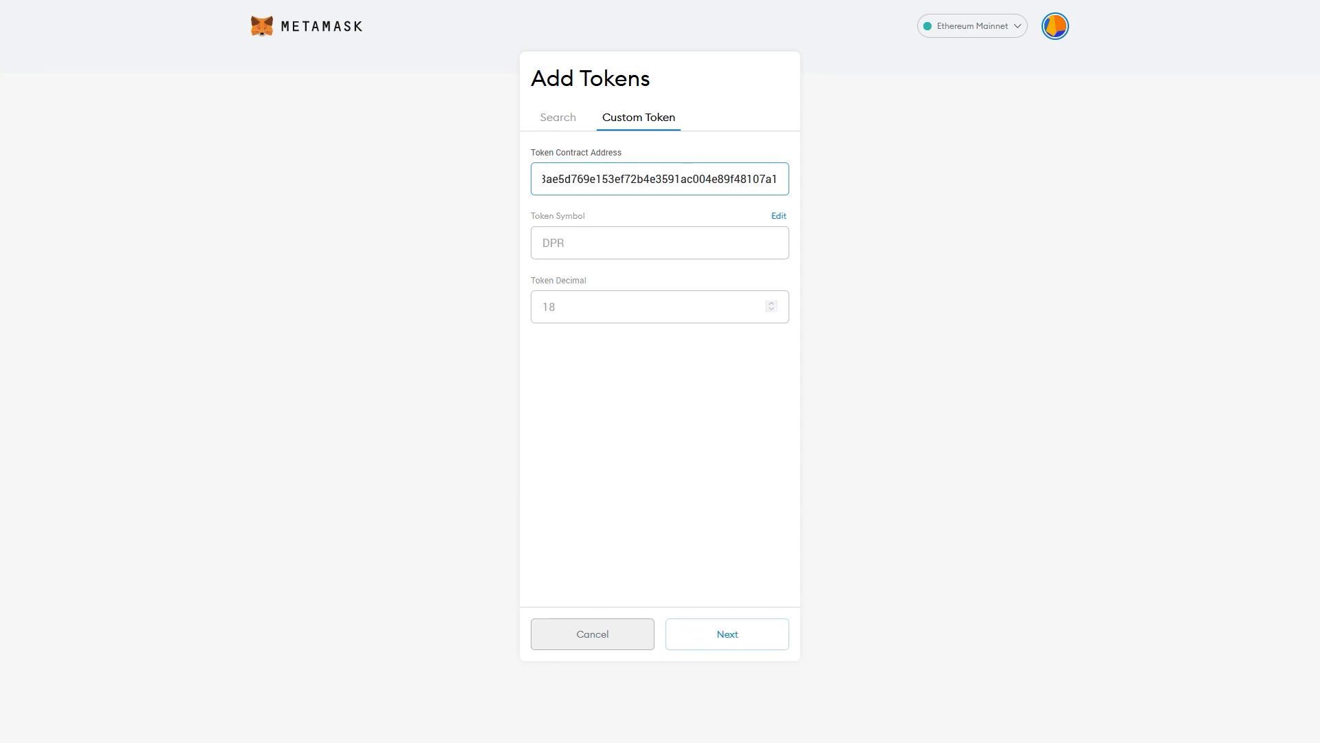
pyautogui.click(727, 634)
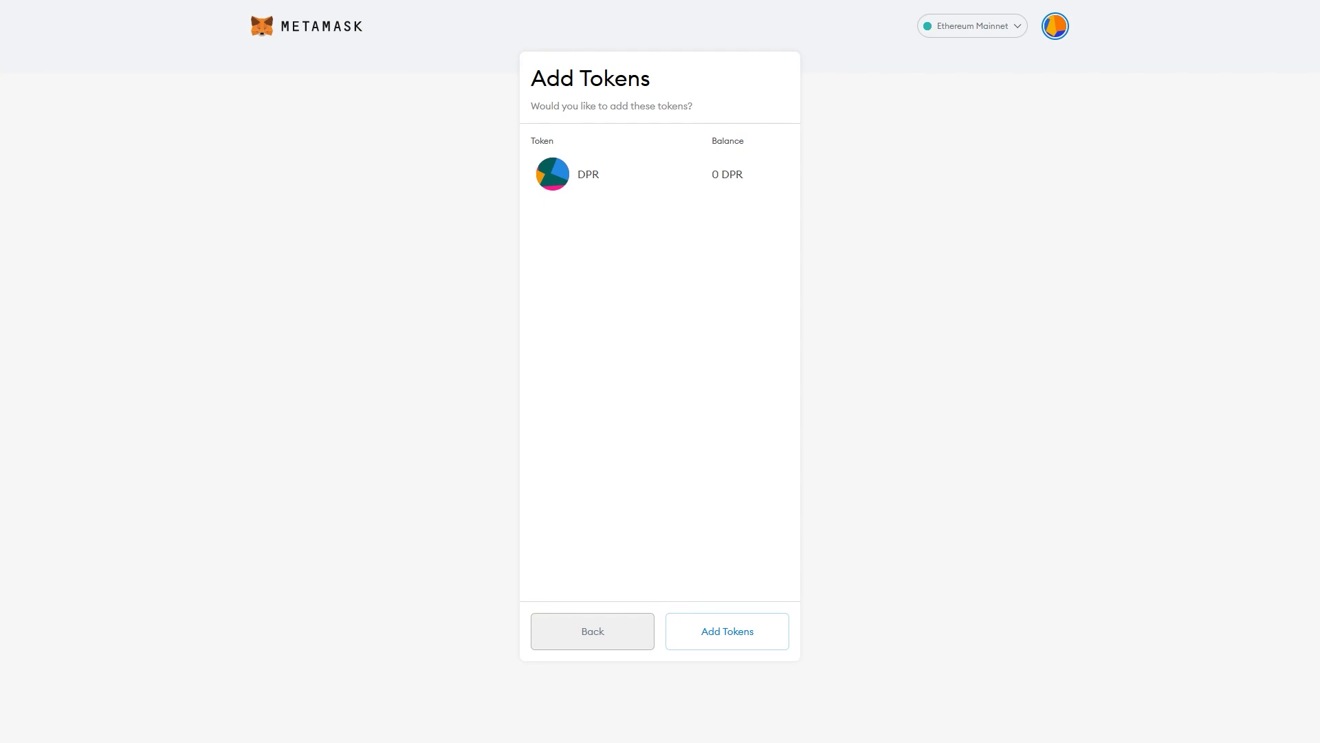
pyautogui.click(727, 631)
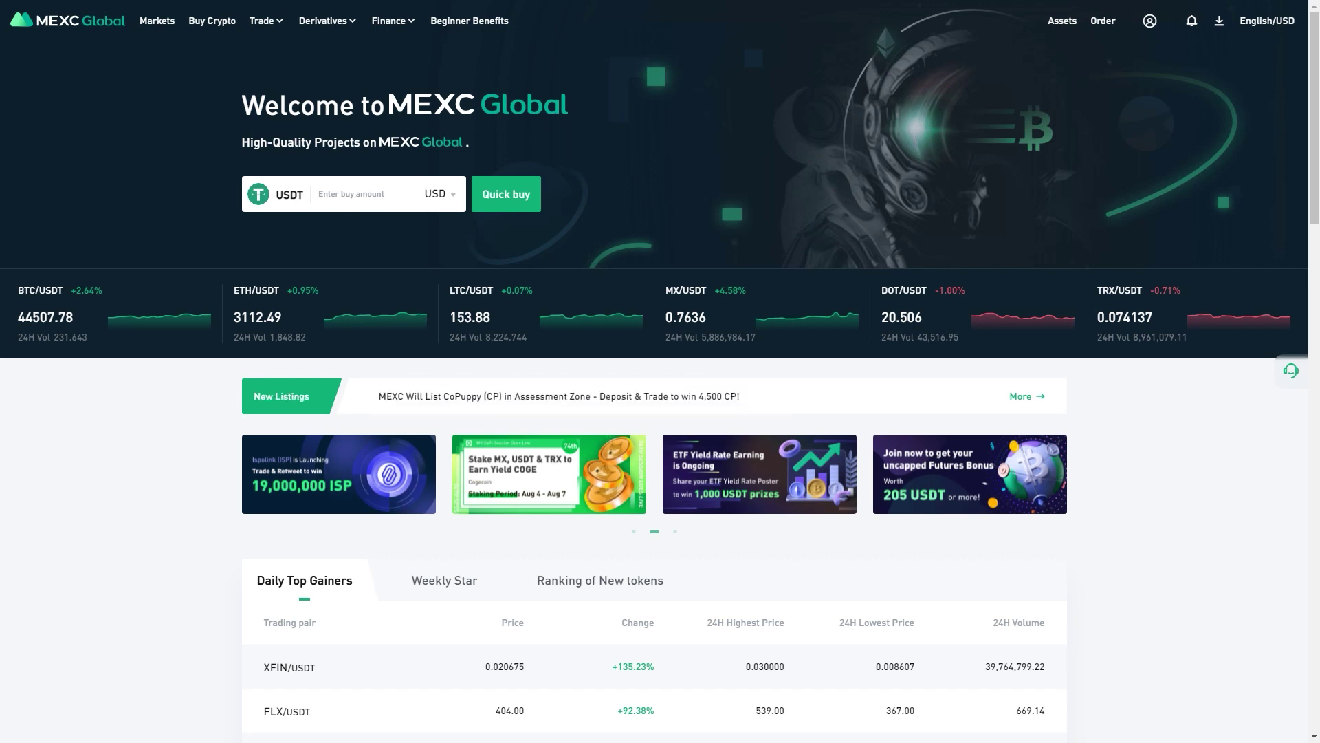
# Switch to MEXC Global and open the USDT withdrawal form from the account assets.
pyautogui.moveTo(1063, 21)
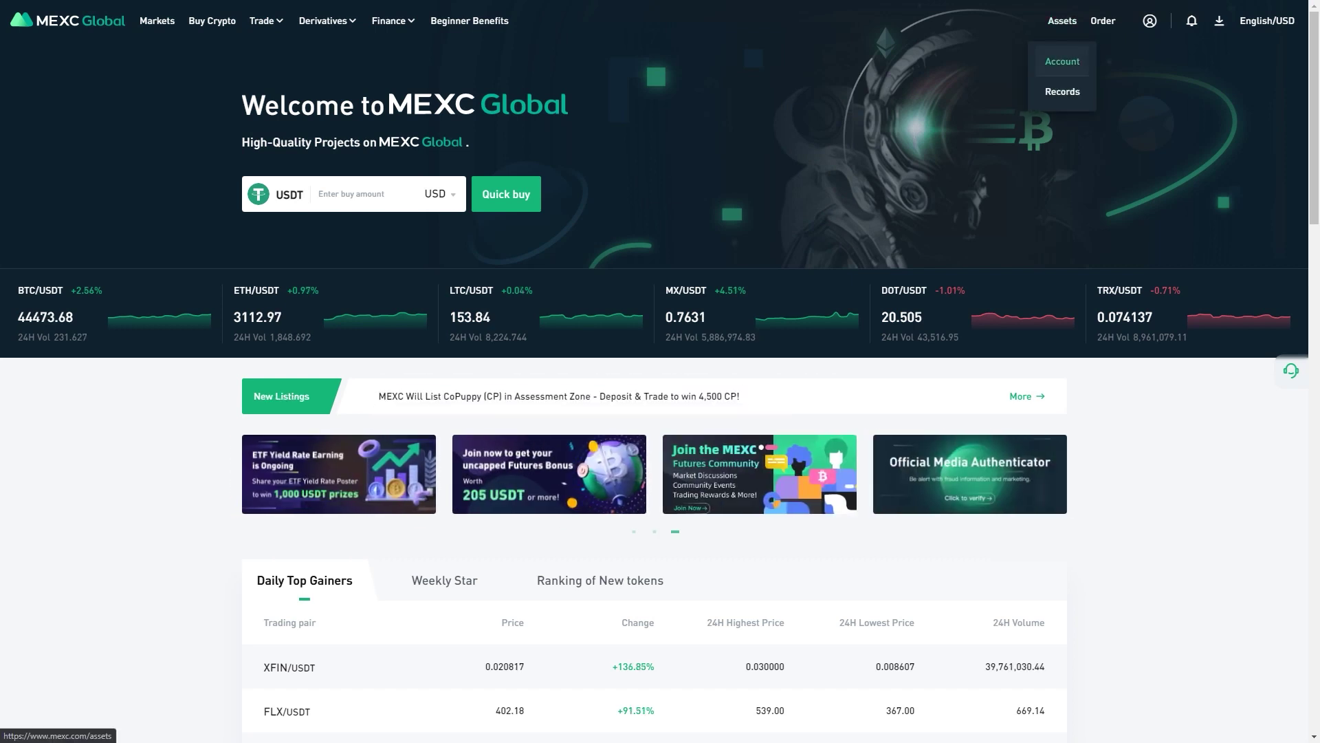
pyautogui.click(1063, 61)
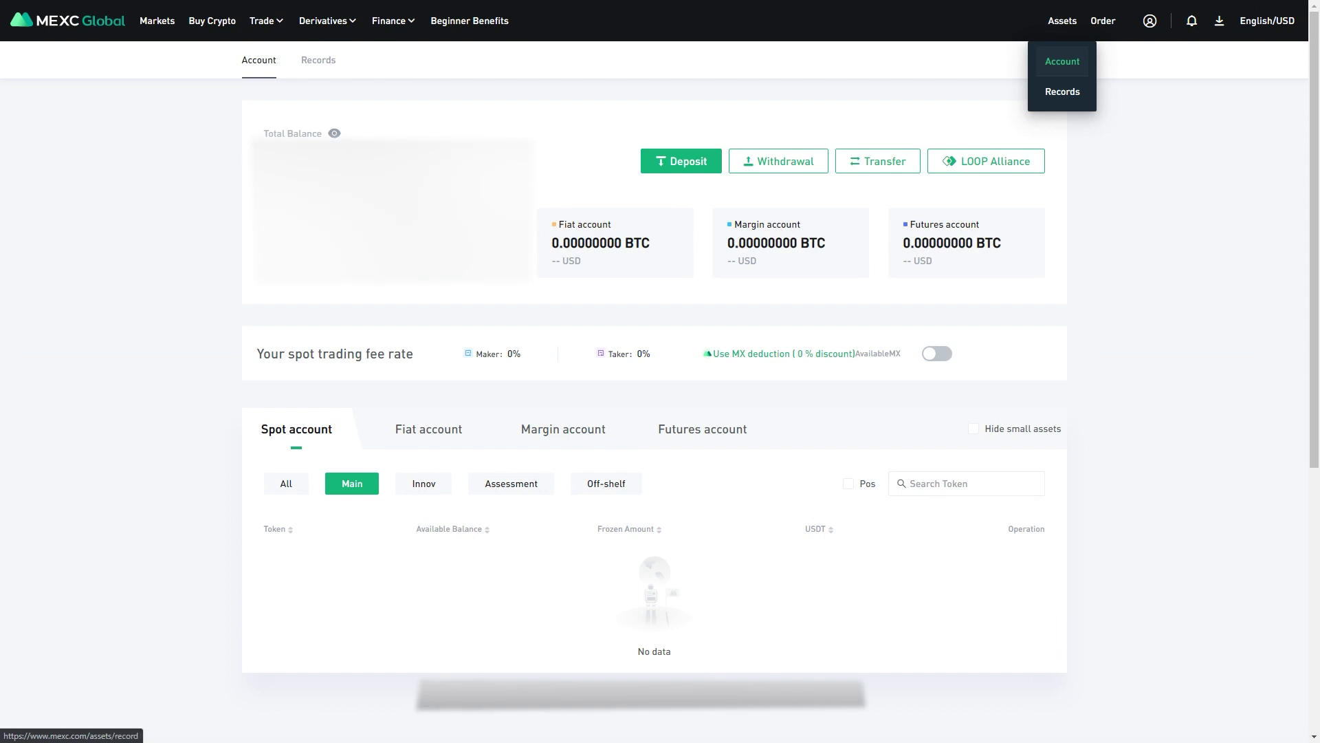
pyautogui.click(998, 697)
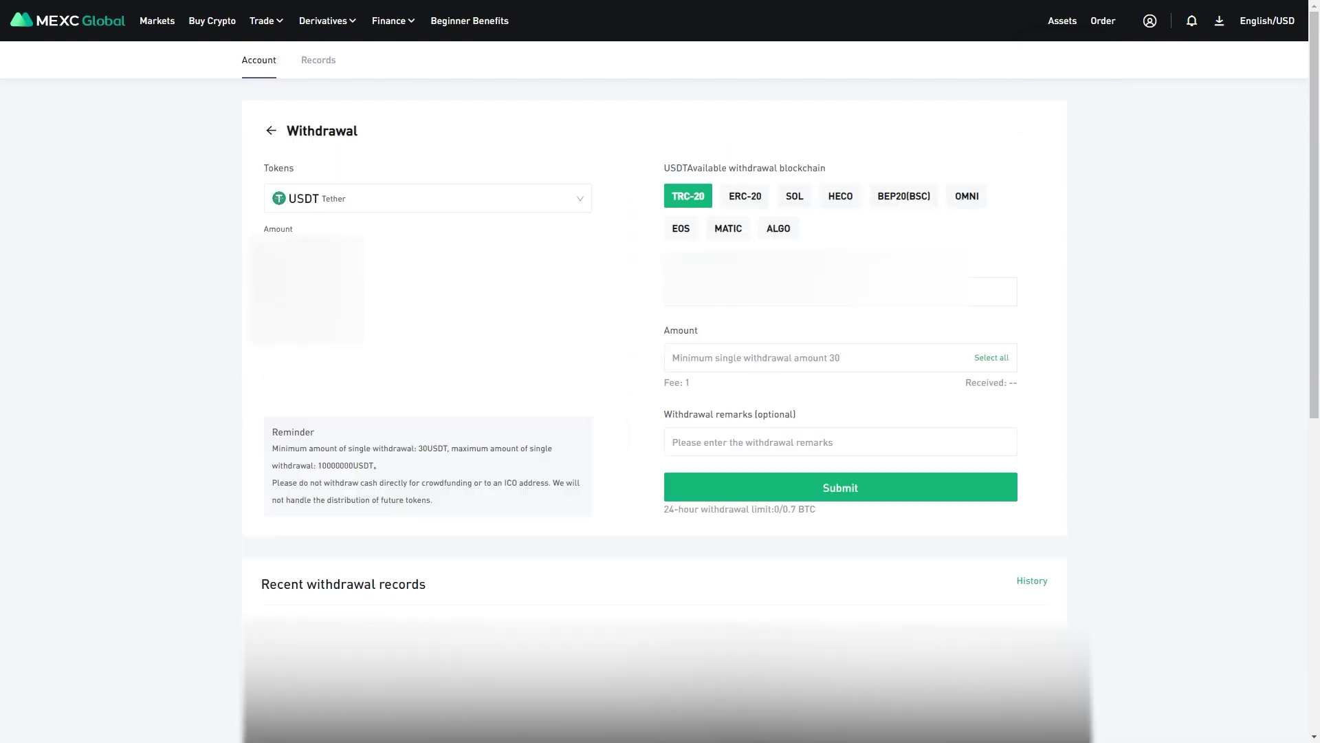
# Search the withdrawal form's token list for dot and try to choose the matching token.
pyautogui.click(427, 198)
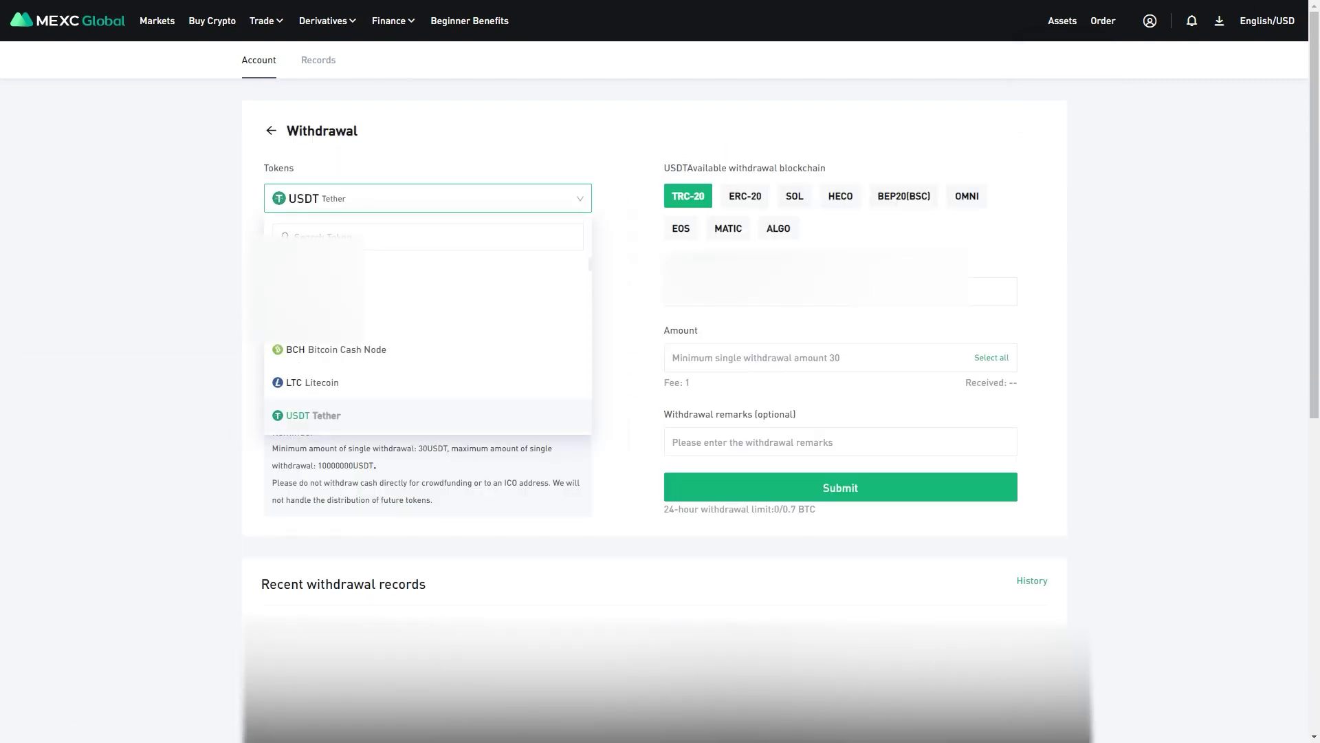
pyautogui.click(427, 237)
pyautogui.write('d')
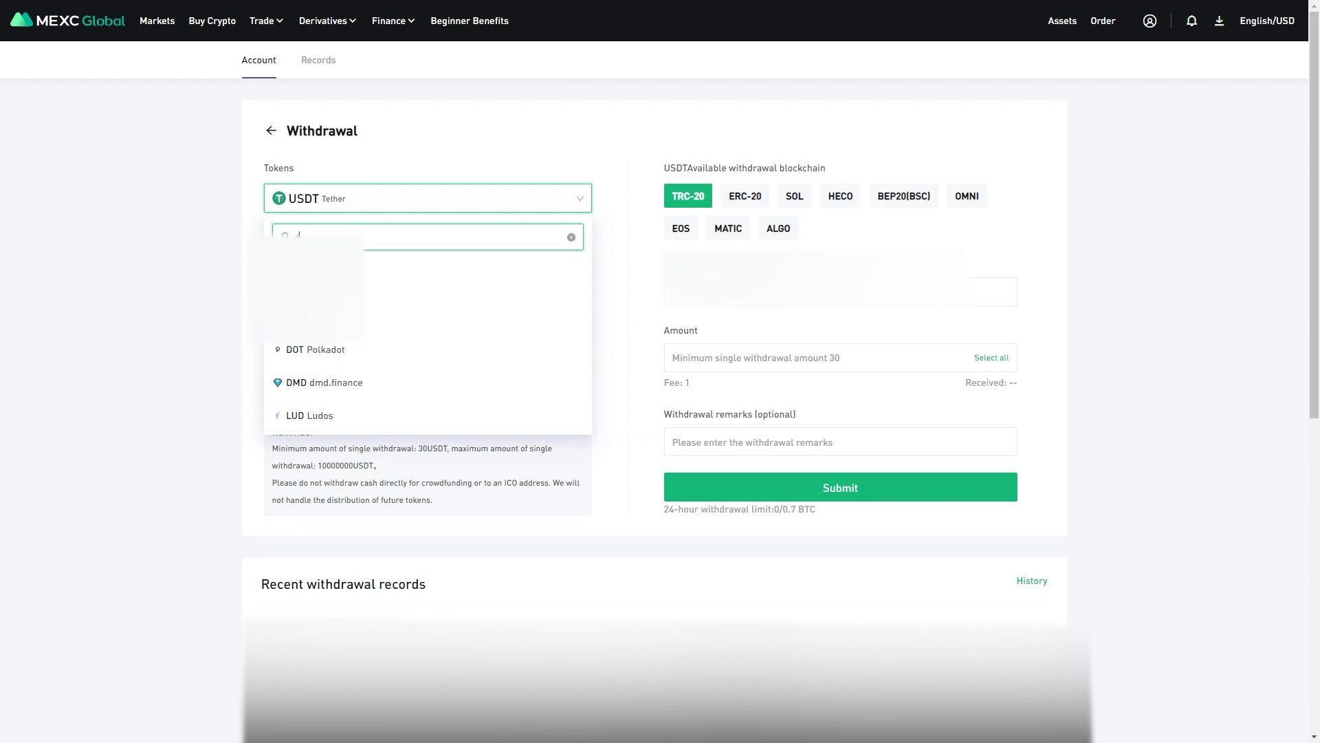
pyautogui.write('ot')
pyautogui.press('Return')
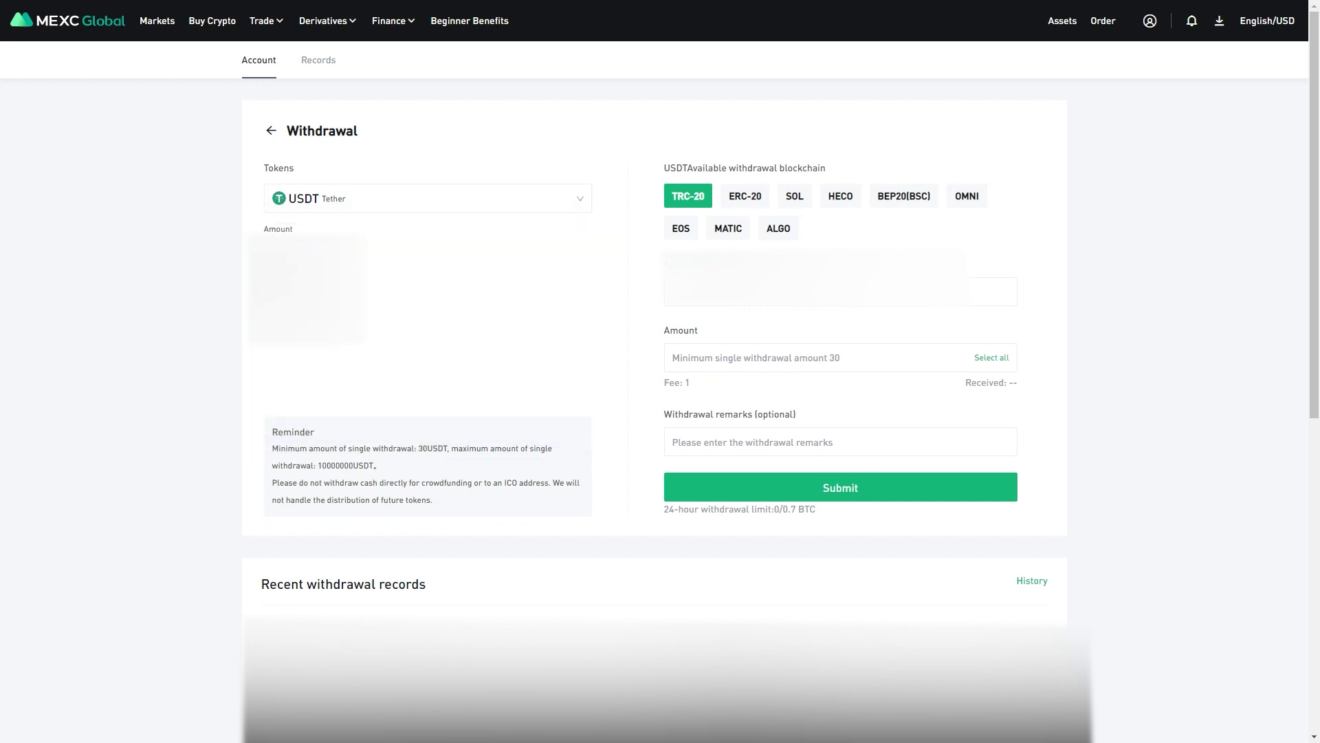
# Choose DPR (Deeper Network) as the token in the withdrawal form by searching the token list.
pyautogui.click(427, 198)
pyautogui.click(427, 236)
pyautogui.write('dot')
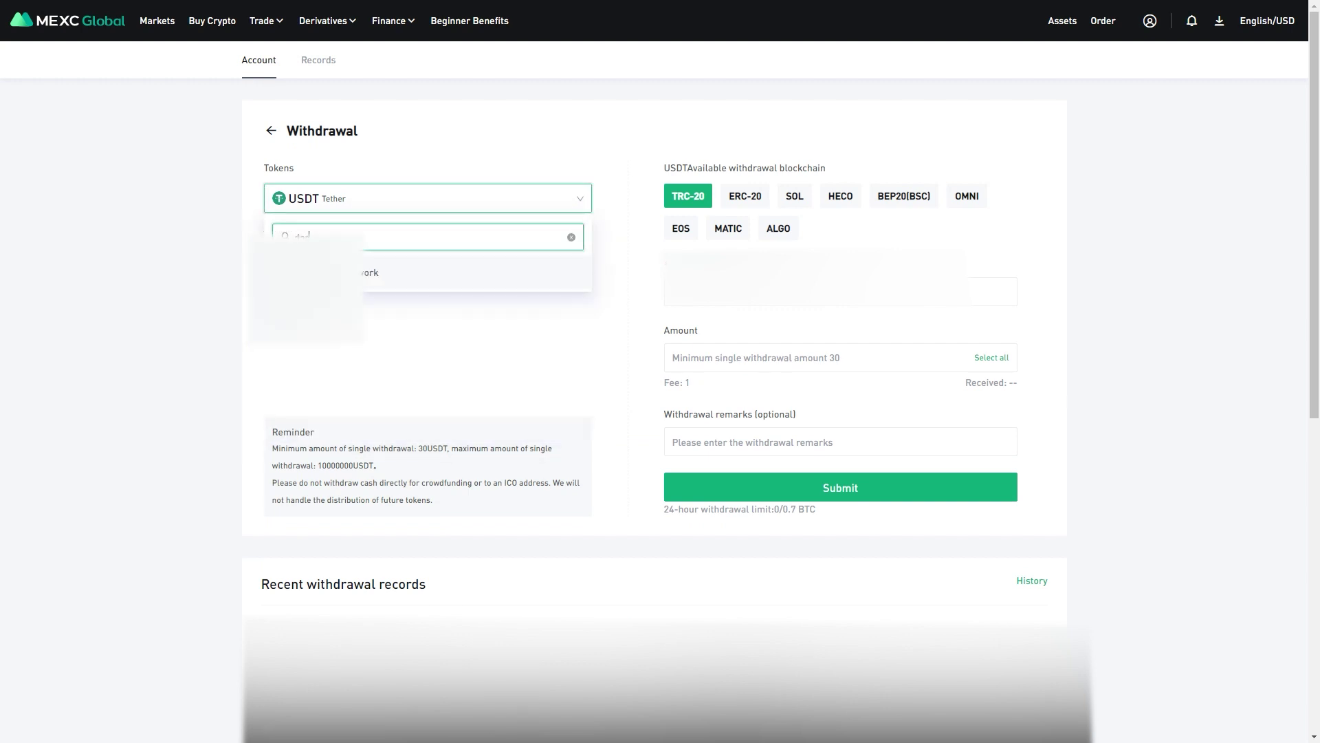
pyautogui.press('Return')
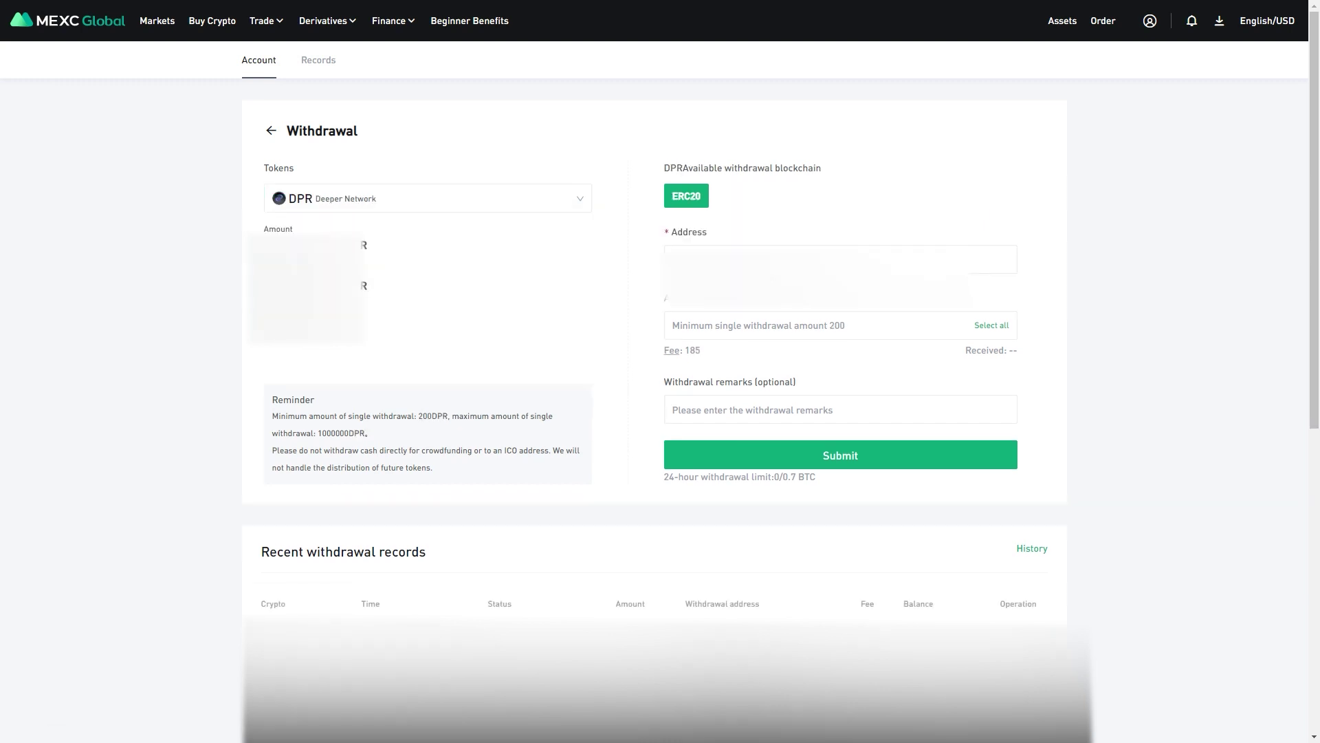
# Pick the suggested destination address for the DPR withdrawal on the ERC20 blockchain.
pyautogui.click(840, 258)
pyautogui.click(816, 260)
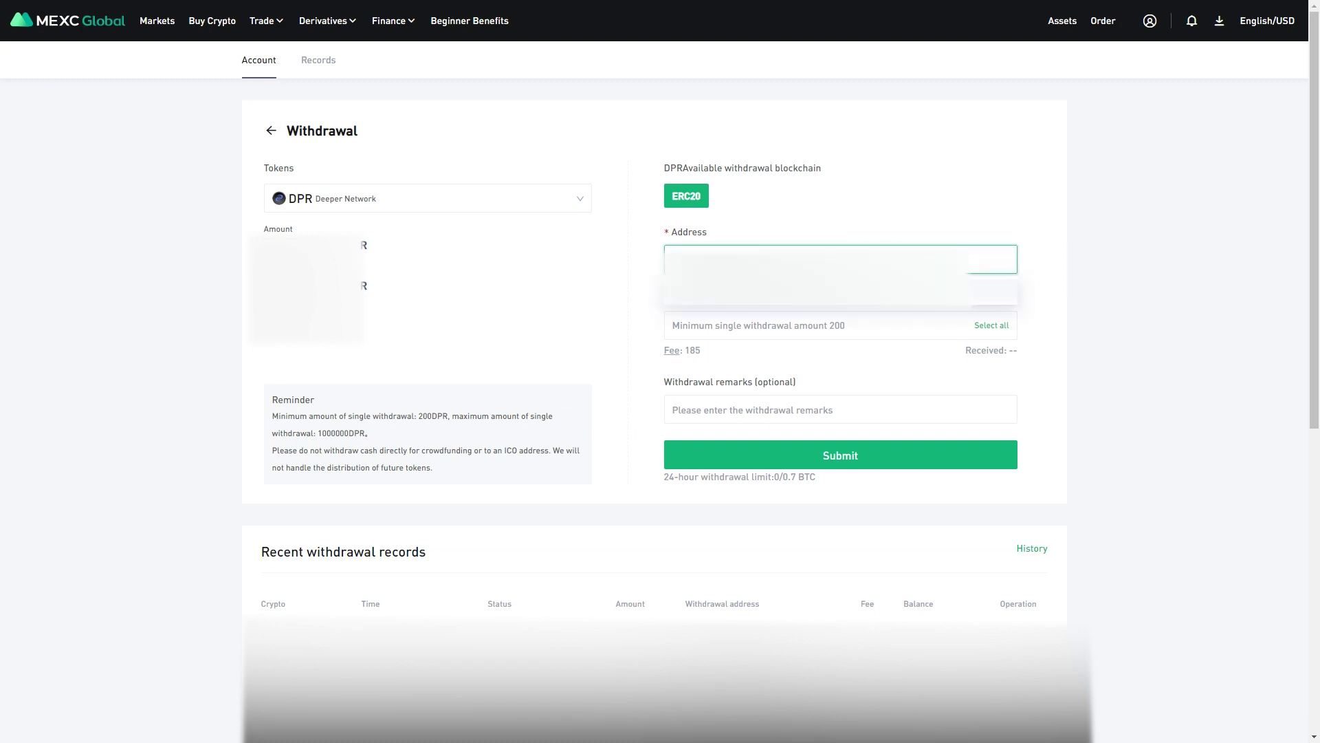
pyautogui.click(816, 292)
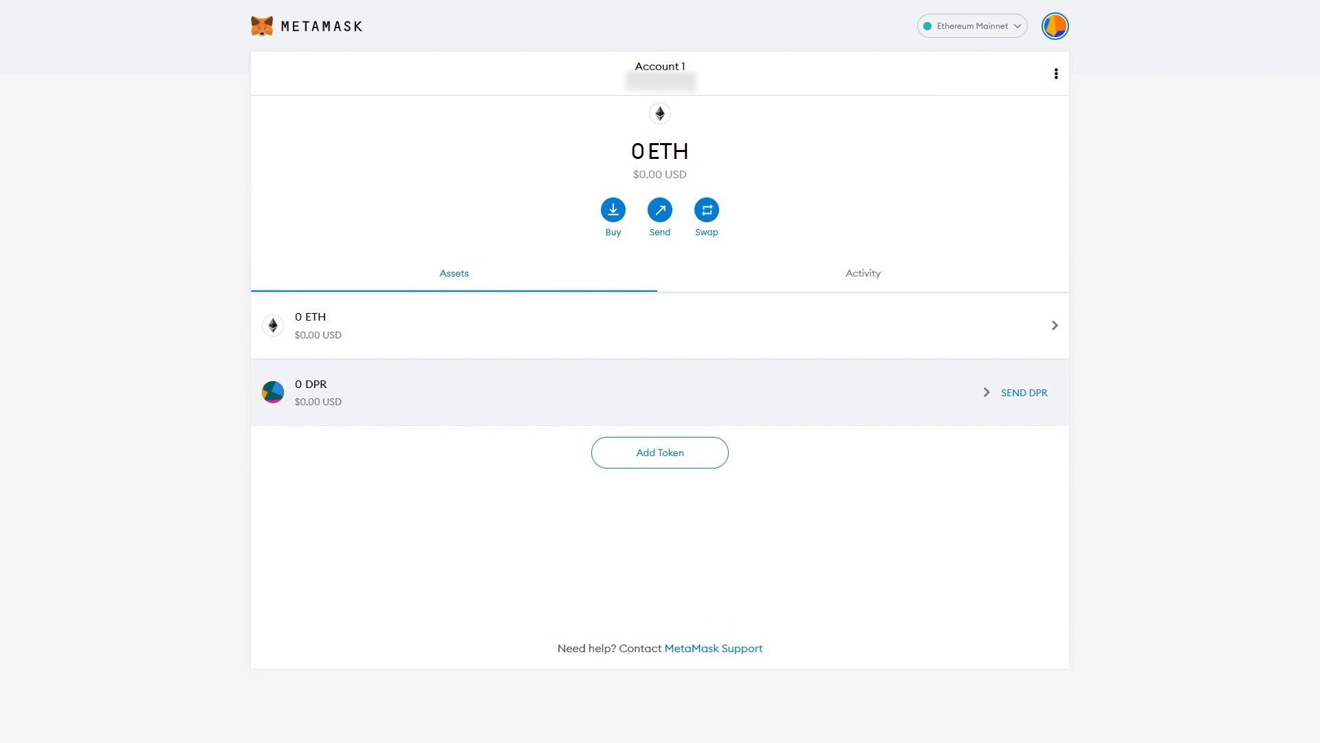
# Switch to MetaMask and open the option to buy ETH, and view the wallet account connected to Uniswap.
pyautogui.click(613, 210)
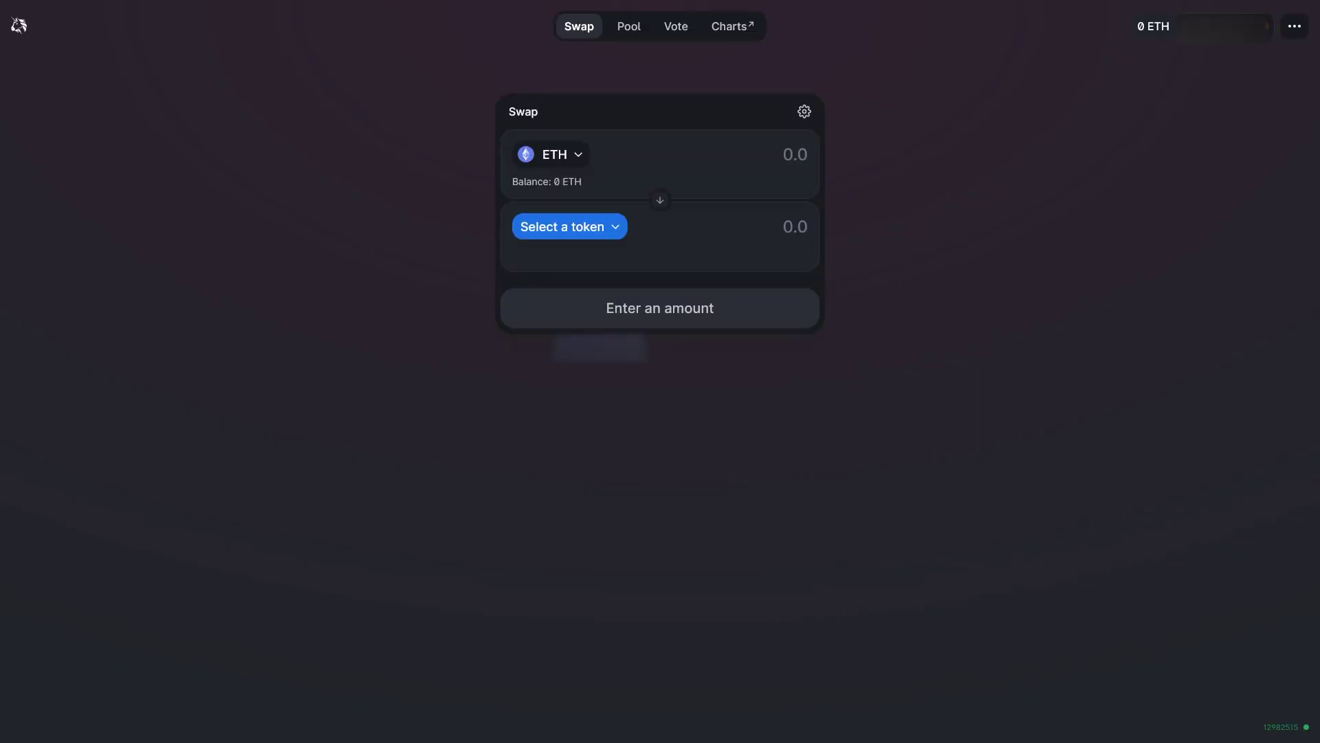
pyautogui.click(1225, 27)
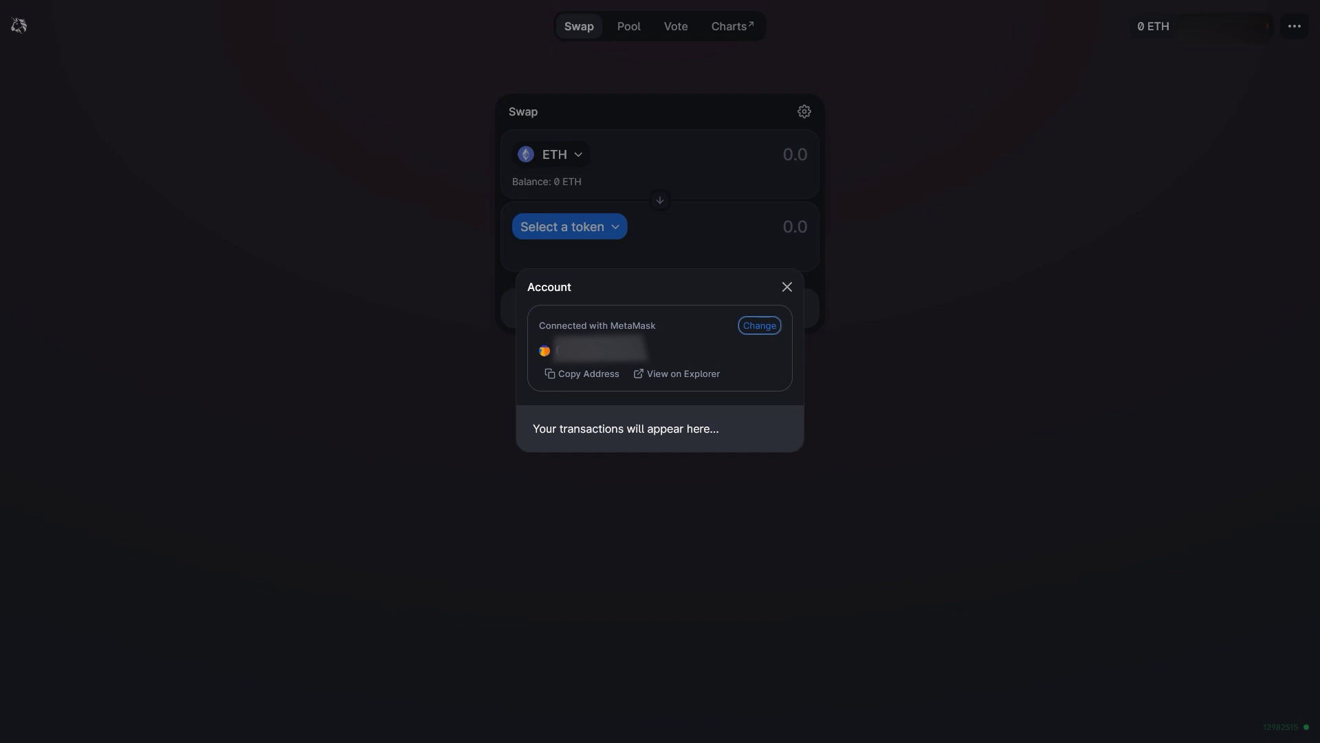
pyautogui.press('Escape')
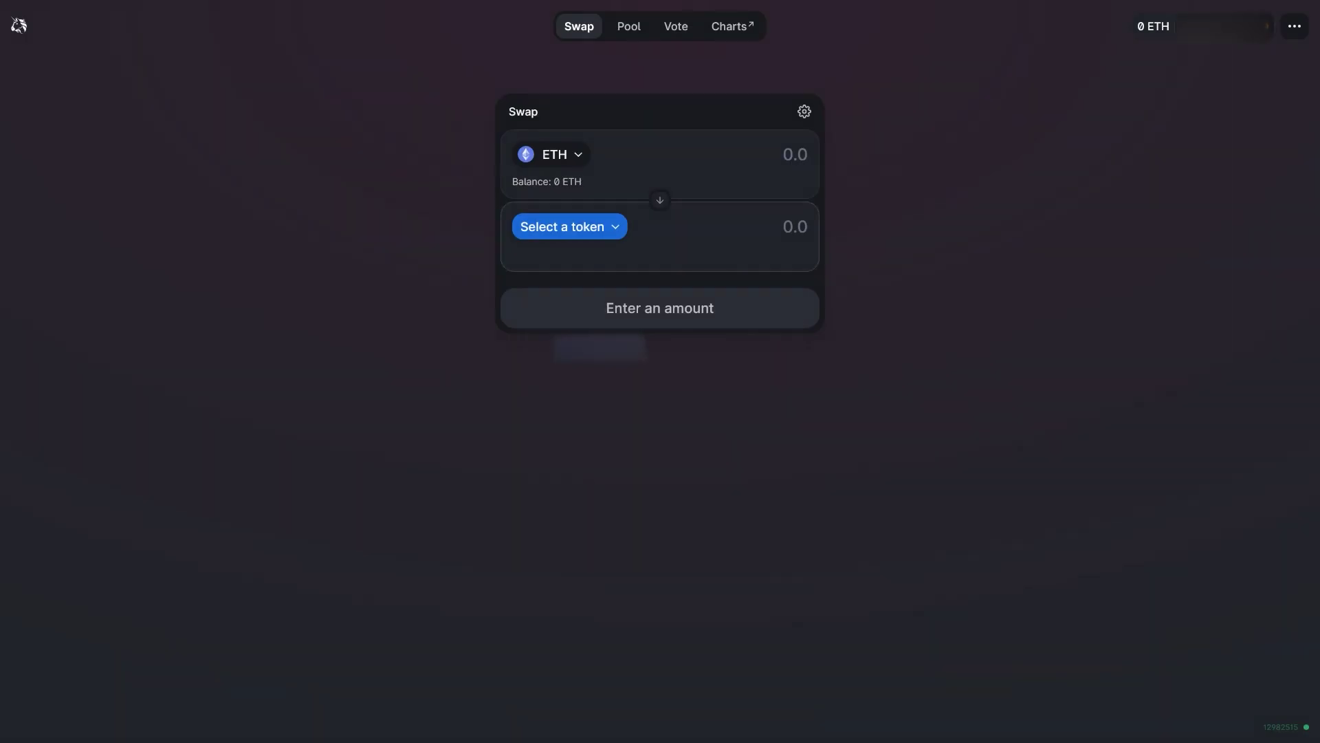
# Set DPR as the token to receive in the Uniswap swap using its pasted contract address, and view the tokens available to pay with.
pyautogui.hotkey('ctrl', 'v')
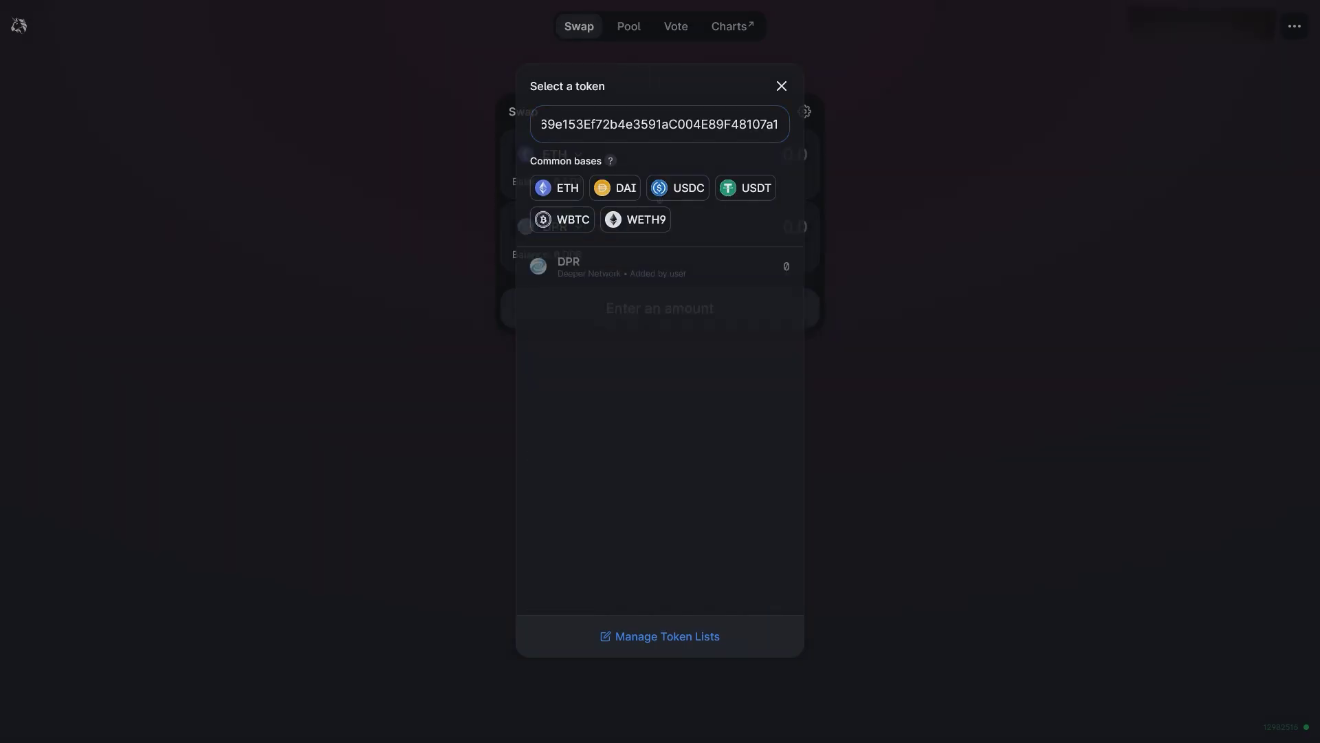
pyautogui.press('Escape')
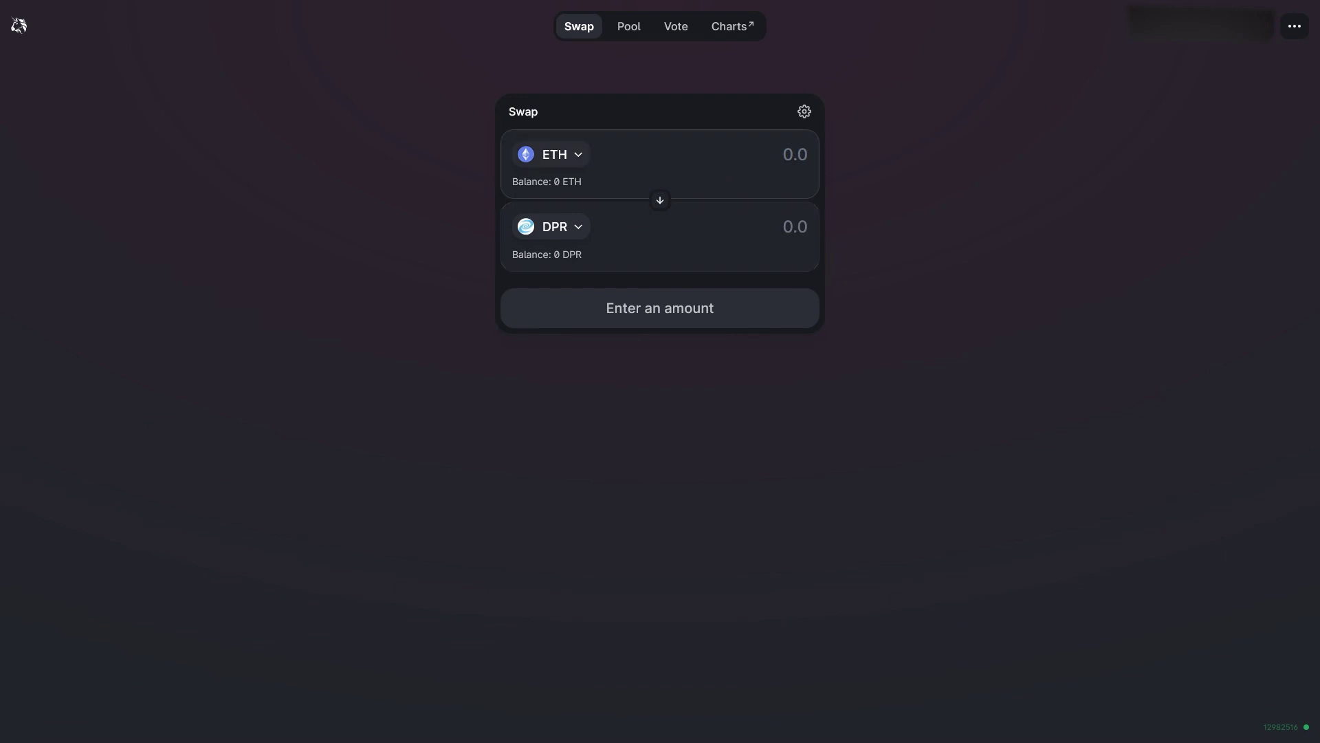
pyautogui.click(551, 154)
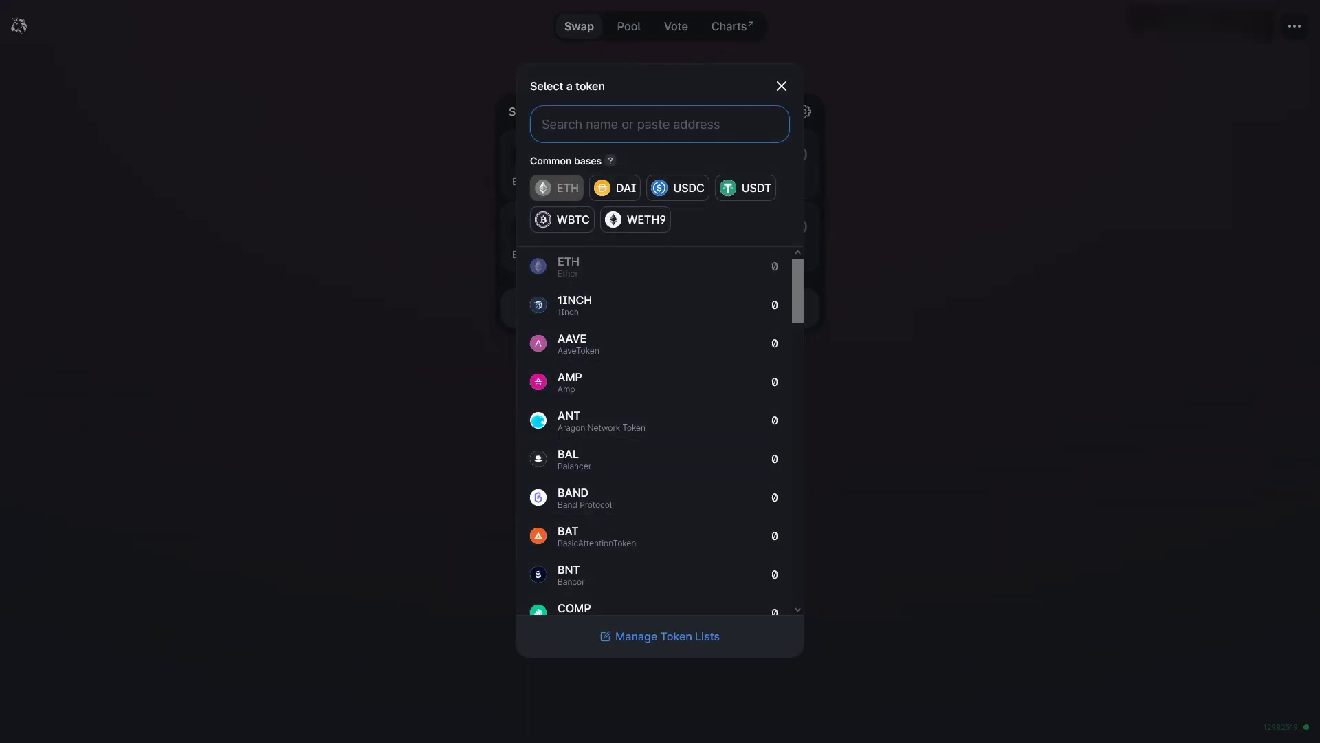
pyautogui.press('Escape')
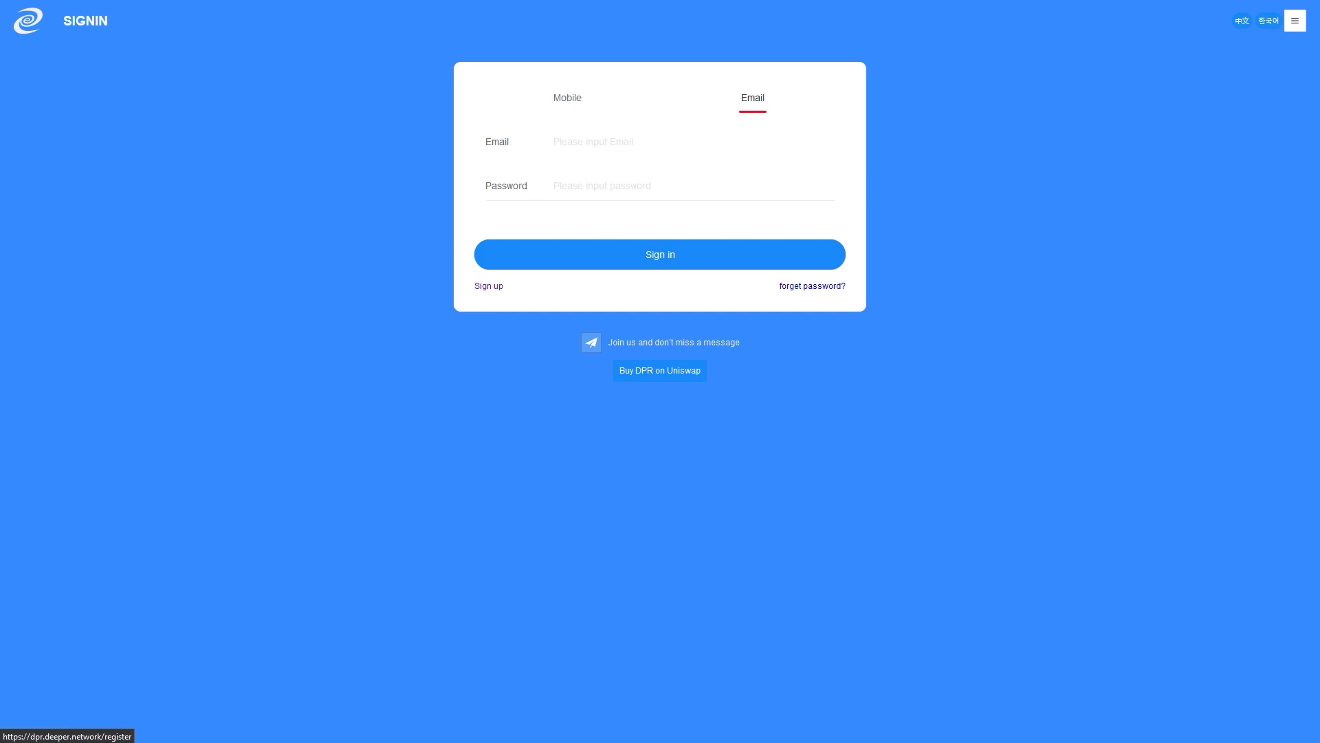
# Switch to the Deeper Network site, open account registration, and save a staking intention of credit score tier 1 with 20000 DPR.
pyautogui.click(489, 286)
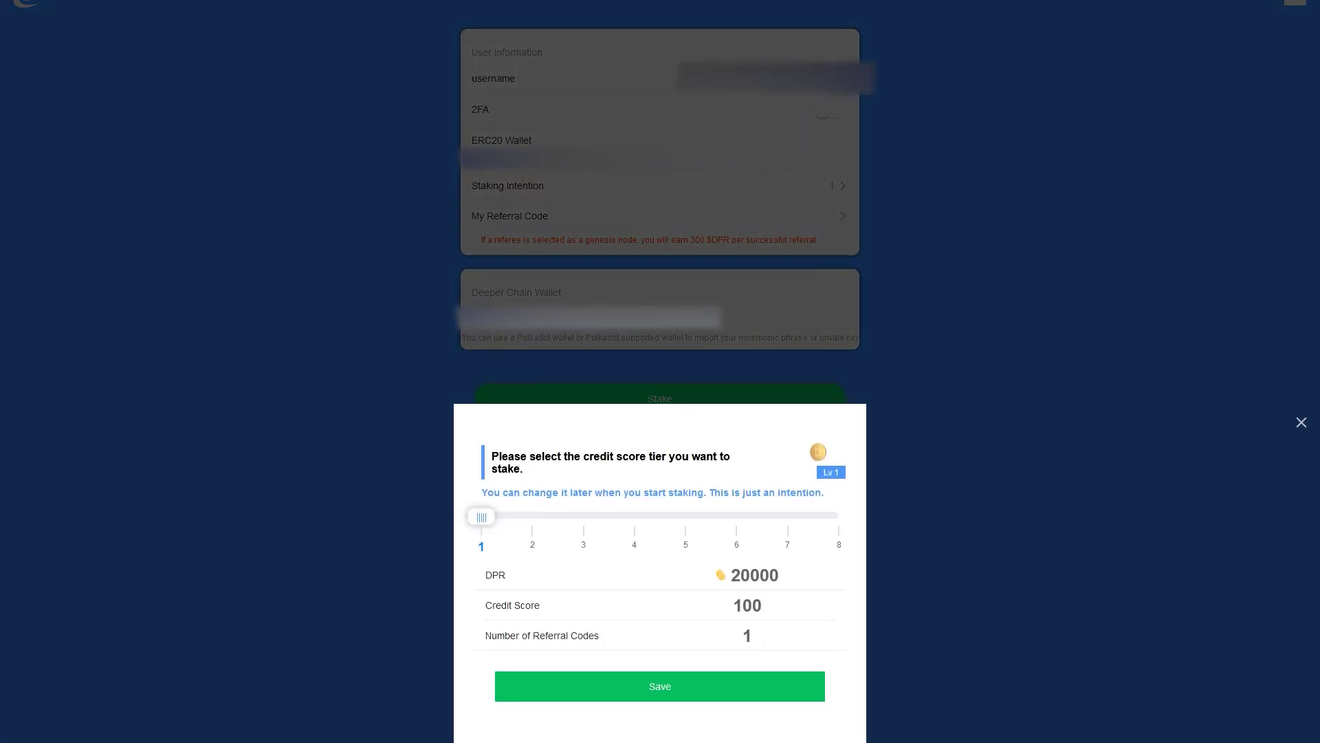
pyautogui.click(660, 686)
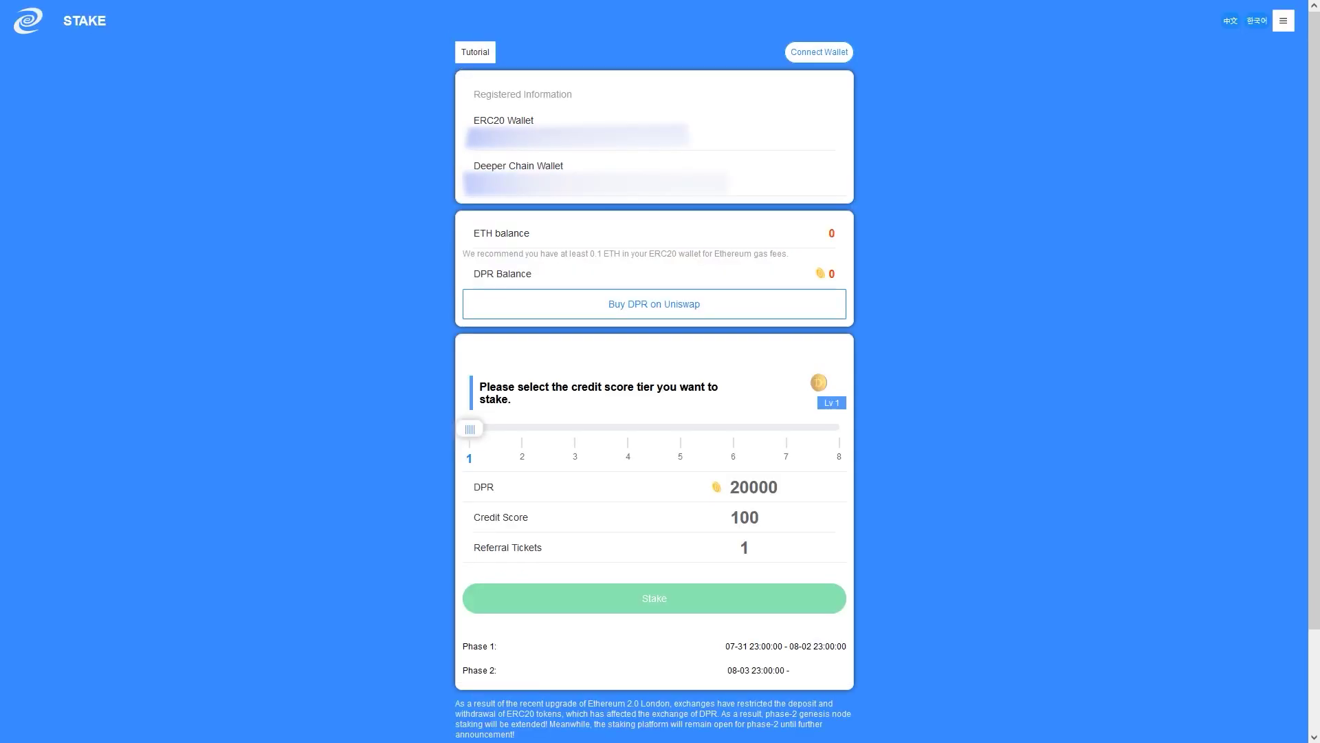
# Connect a wallet to the Deeper Network staking page, choosing MetaMask as the provider.
pyautogui.click(819, 51)
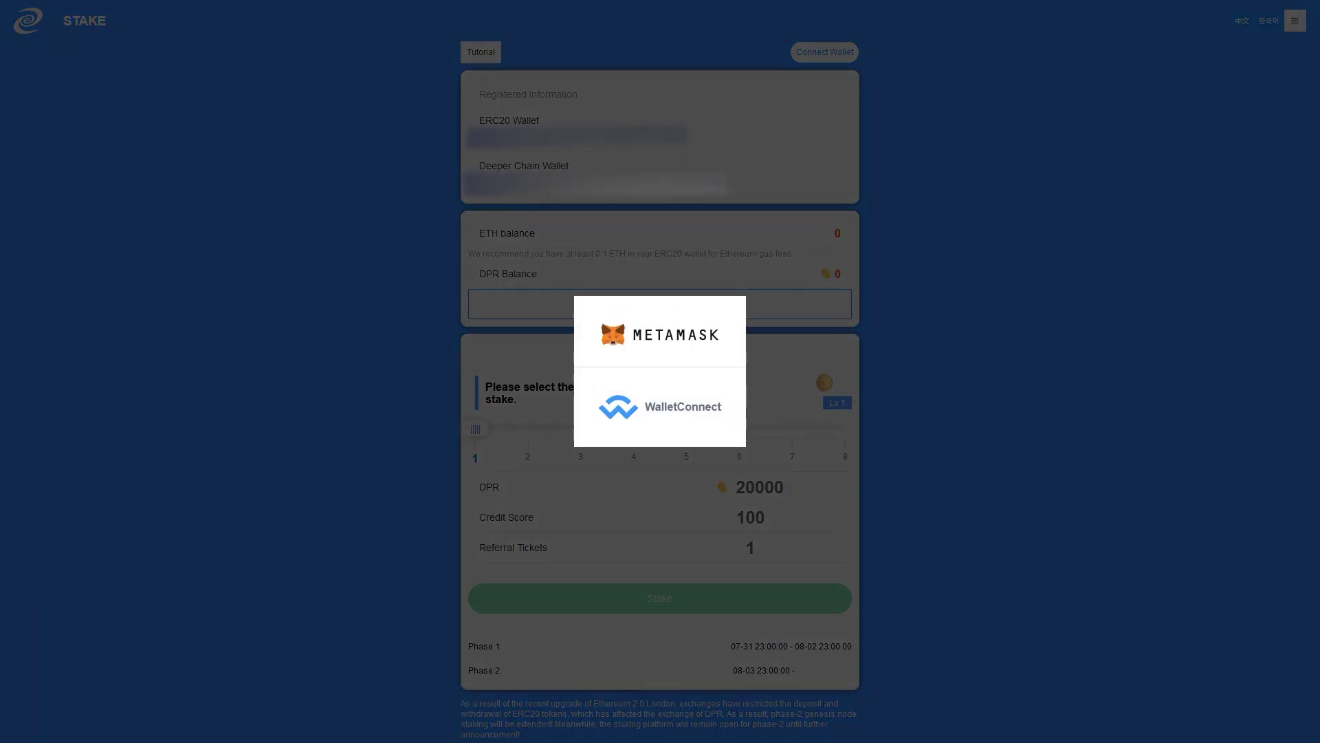
pyautogui.click(659, 334)
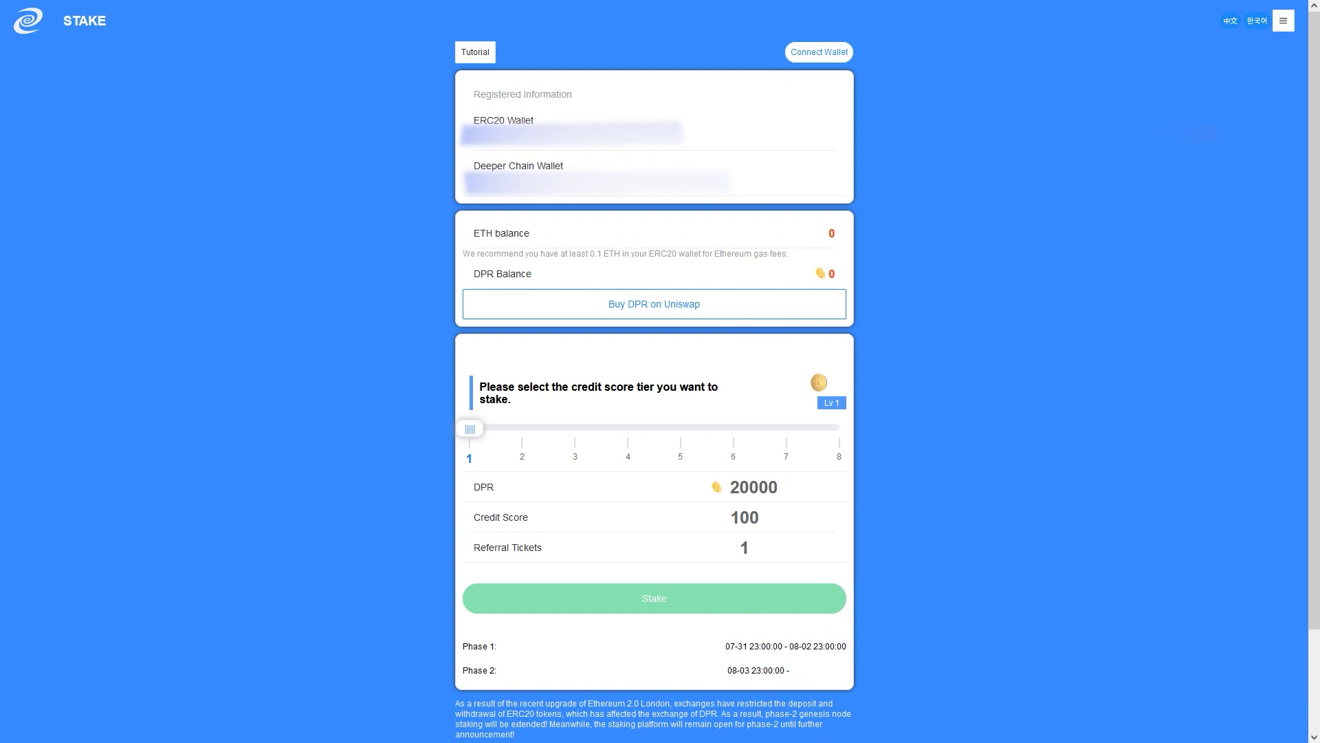